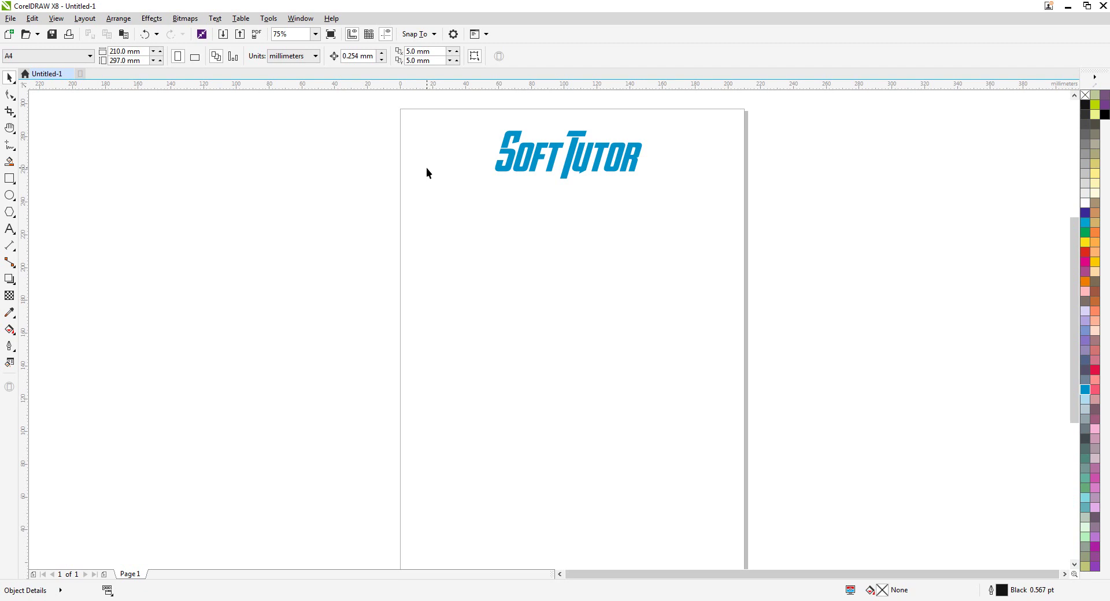
# Open the Insert Character docker.
pyautogui.click(220, 18)
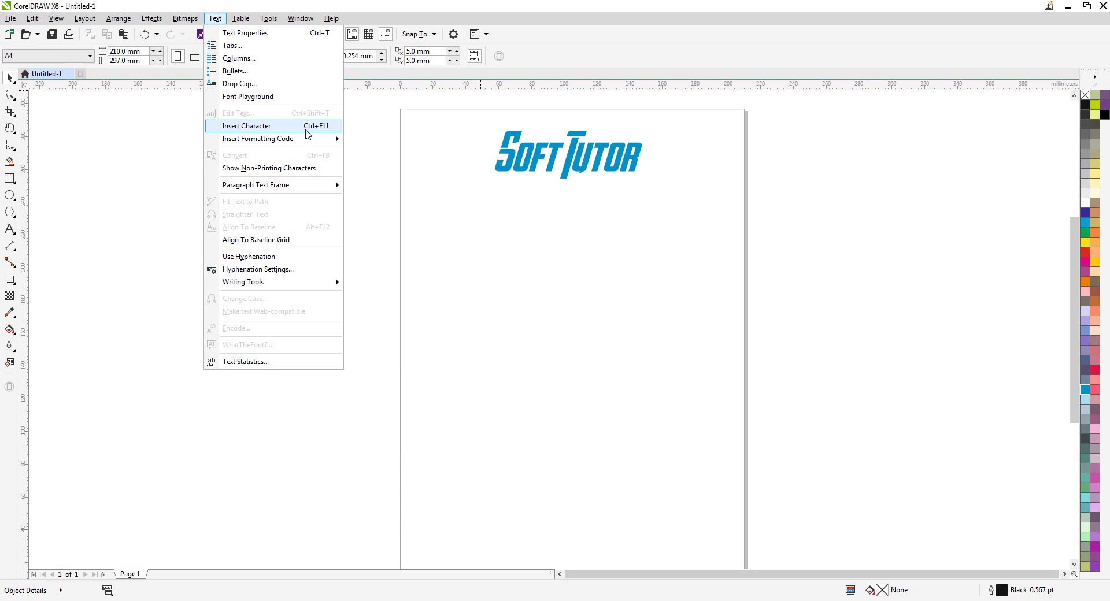
pyautogui.click(827, 224)
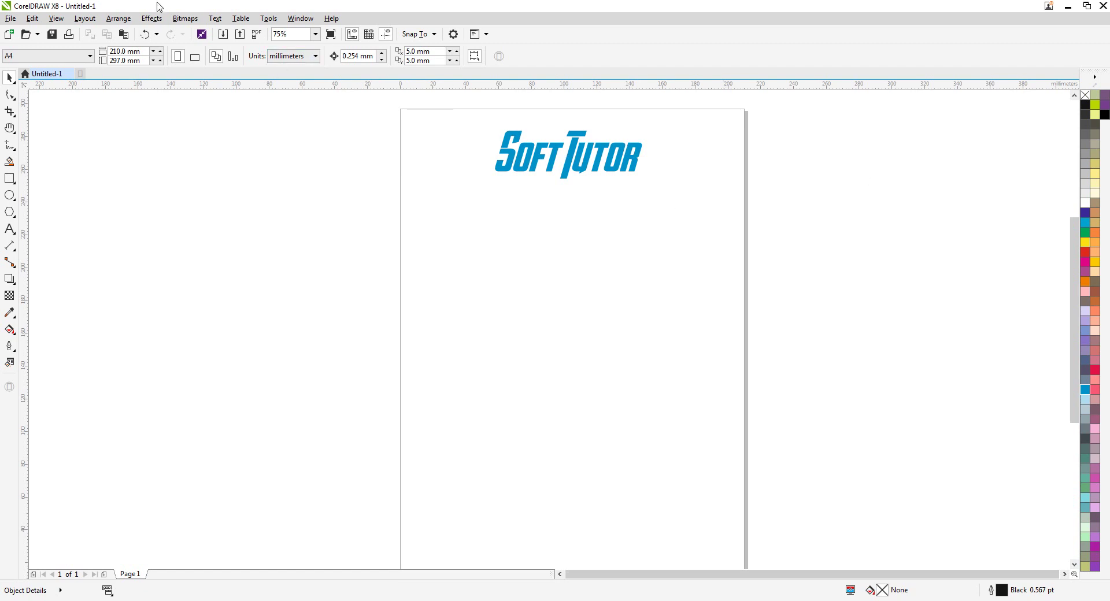
pyautogui.click(215, 18)
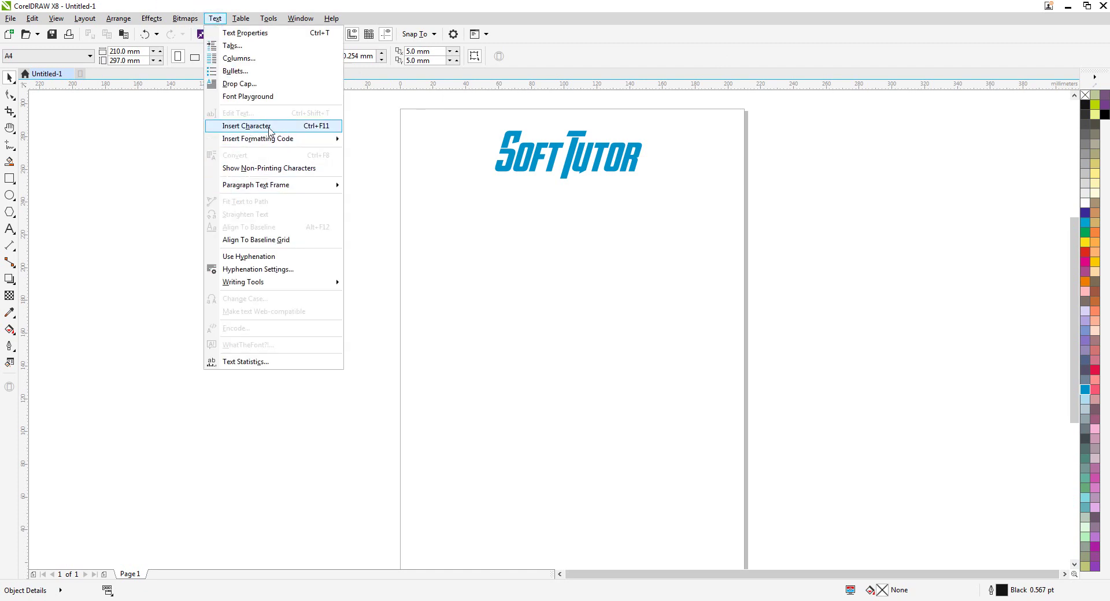
pyautogui.click(280, 131)
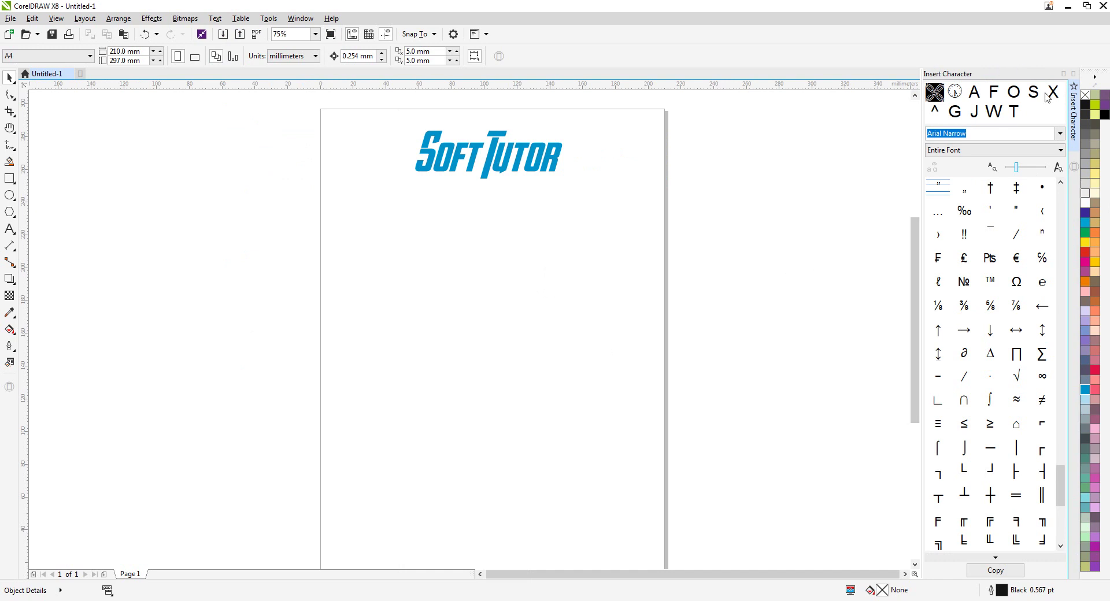
# Place the Arial Narrow character Ĉ on the page, enlarge it to about 240 pt and delete it.
pyautogui.moveTo(1065, 491); pyautogui.dragTo(1059, 339)
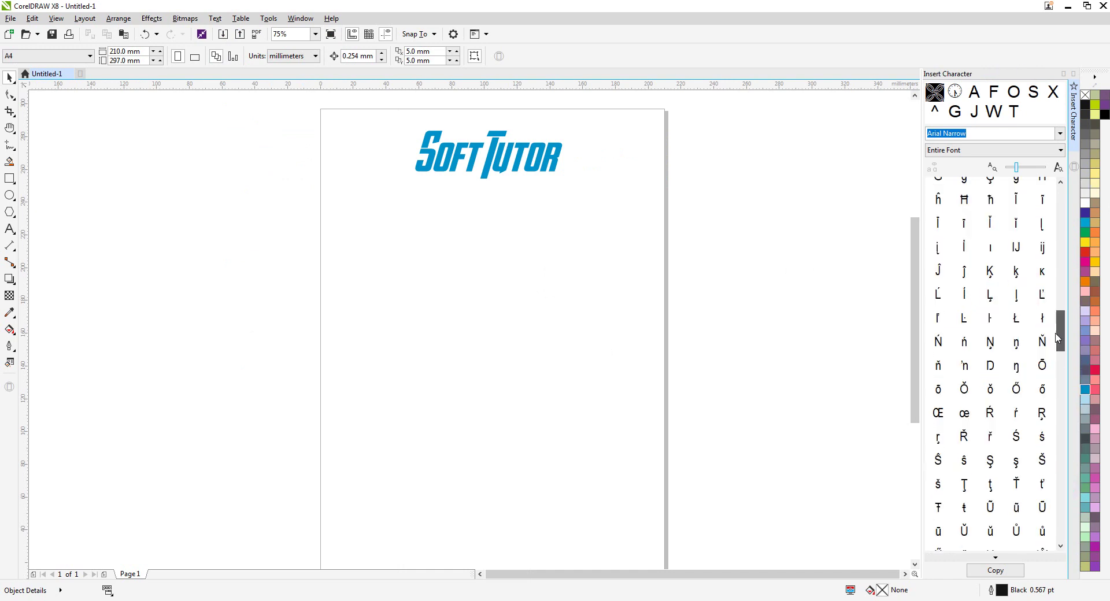
pyautogui.scroll(-15, 1043, 419)
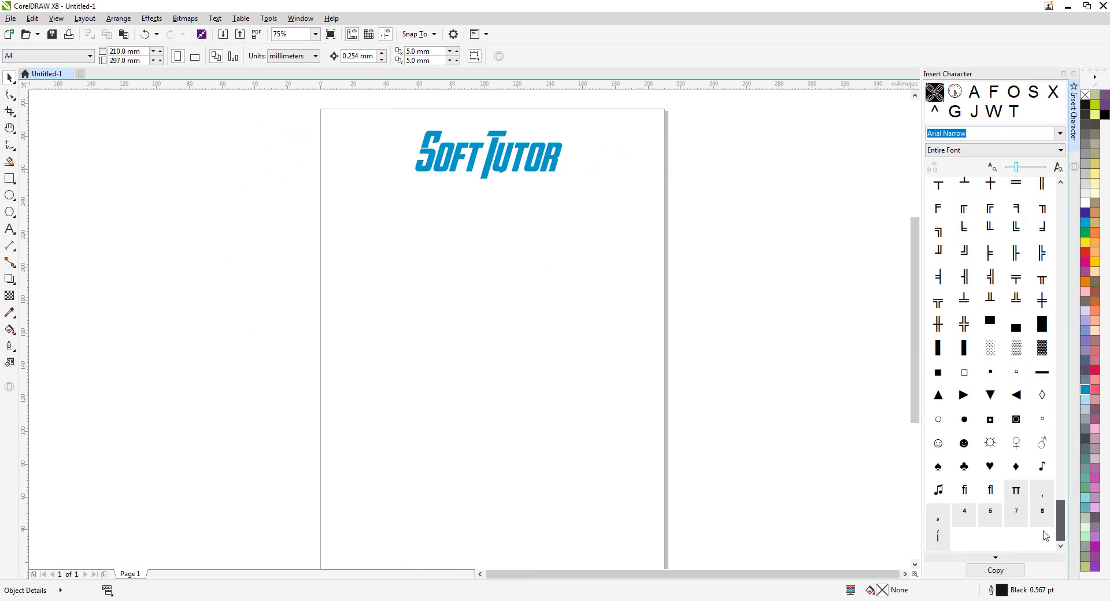
pyautogui.scroll(15, 1046, 433)
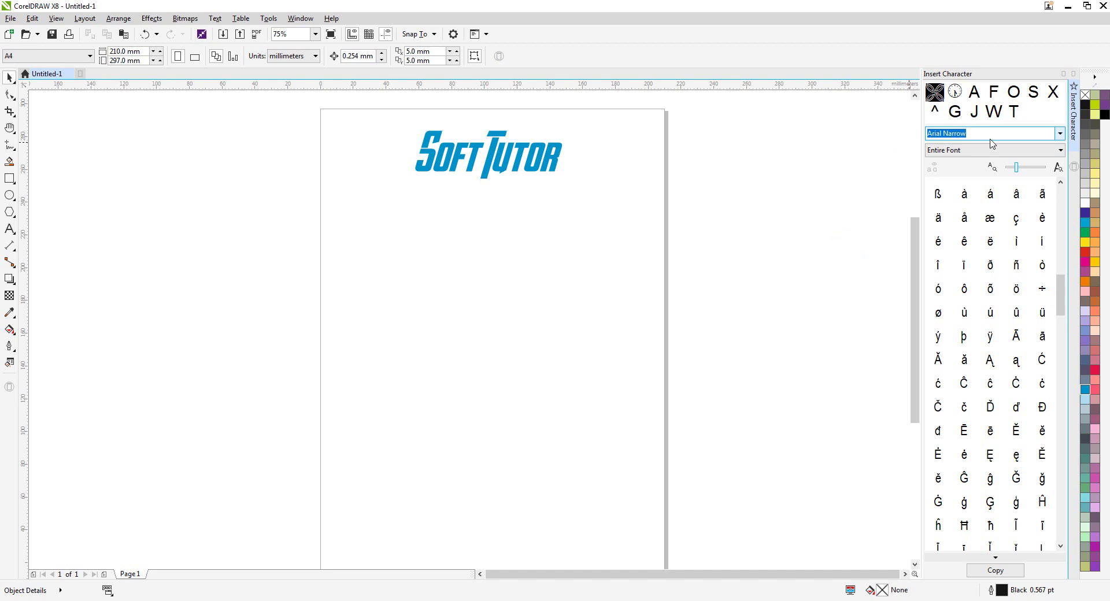
pyautogui.click(843, 257)
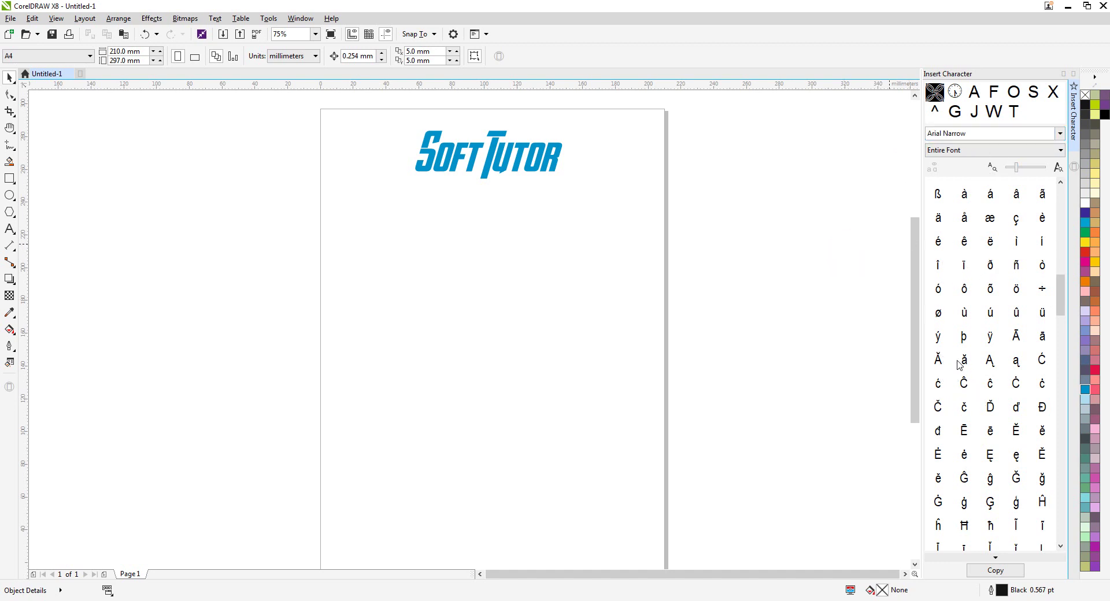
pyautogui.moveTo(966, 385); pyautogui.dragTo(458, 354)
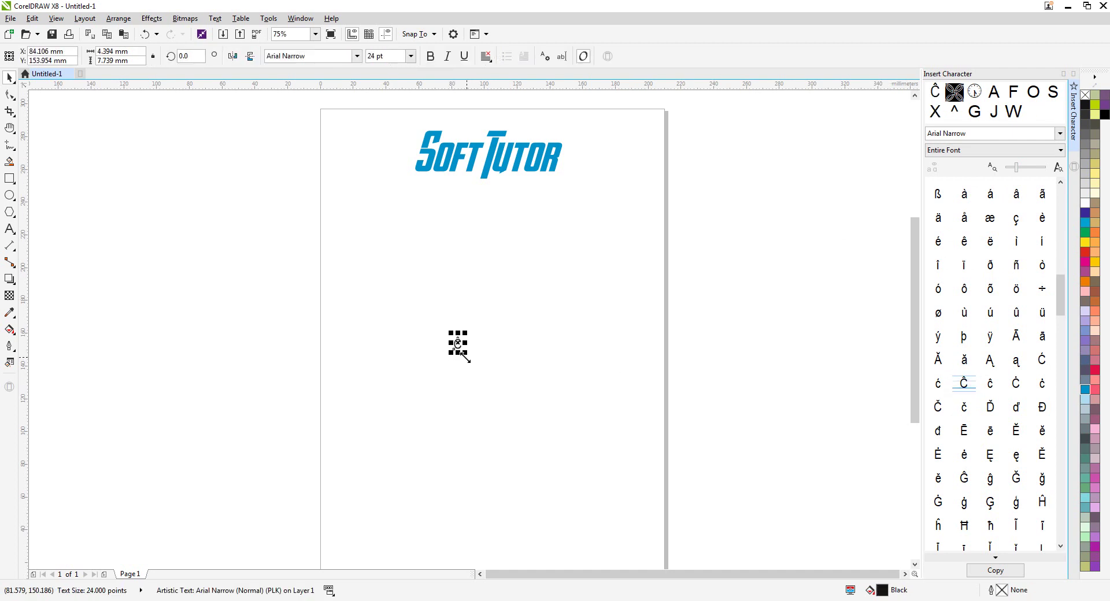
pyautogui.moveTo(489, 353); pyautogui.dragTo(459, 335)
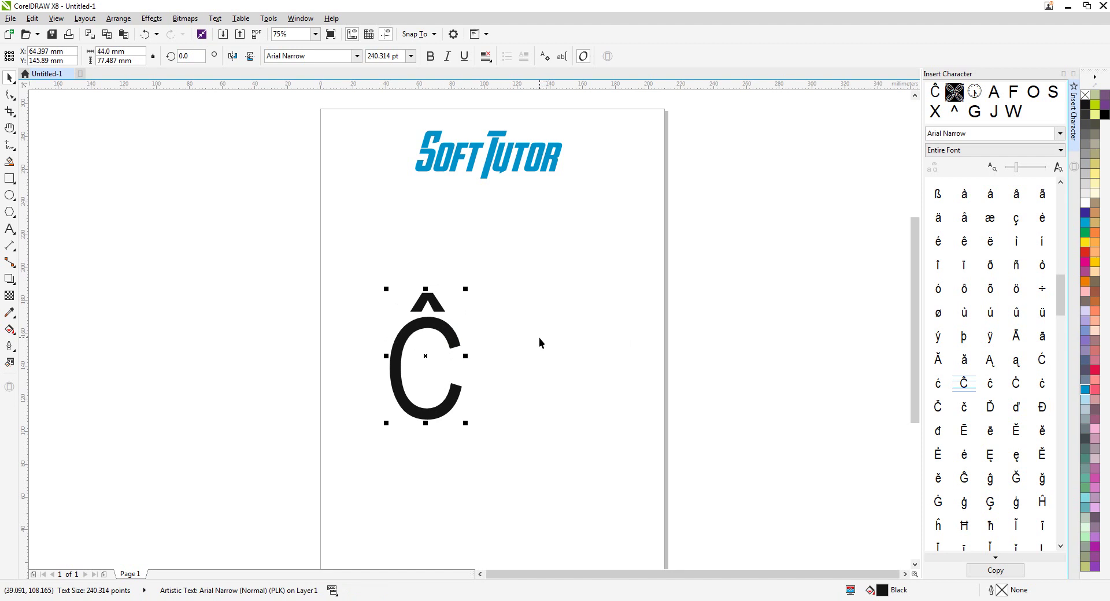
pyautogui.press('Delete')
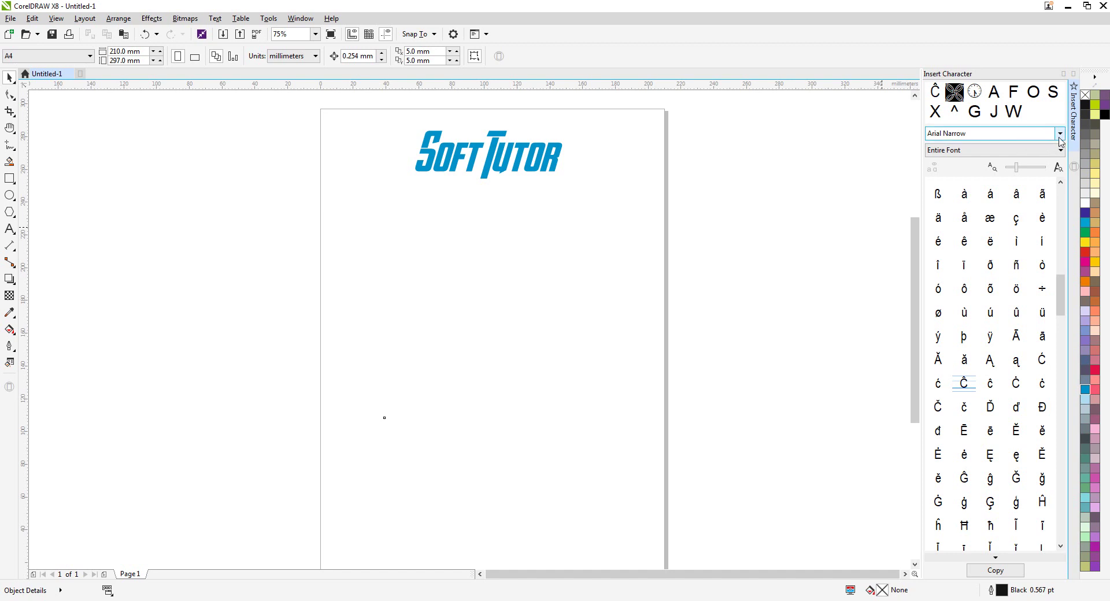
# Switch the character list to the Wingdings font and look through its symbols.
pyautogui.click(1035, 133)
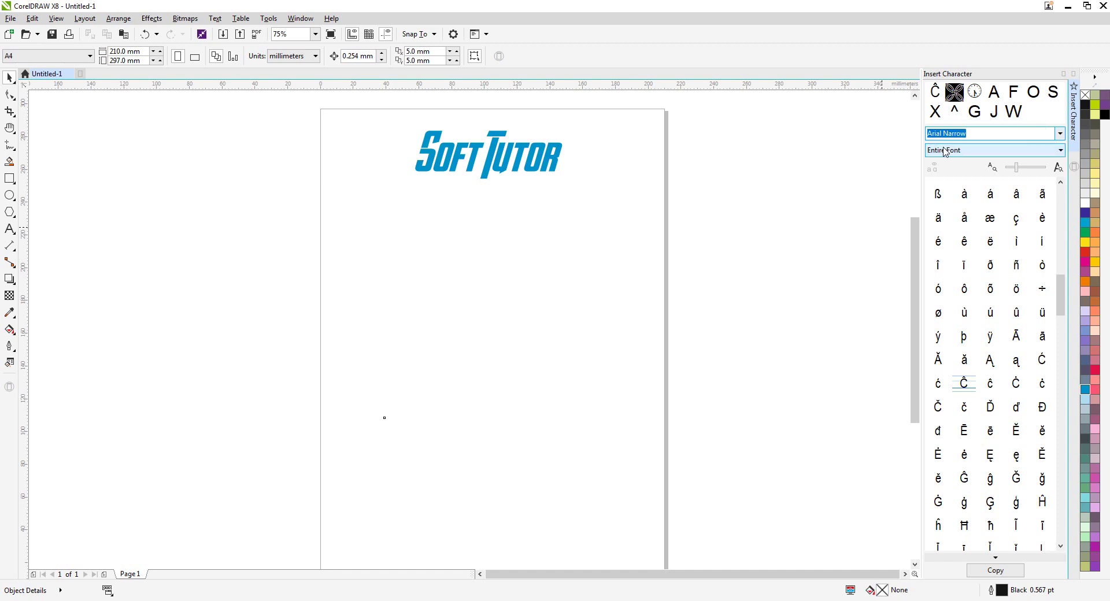
pyautogui.write('Wing')
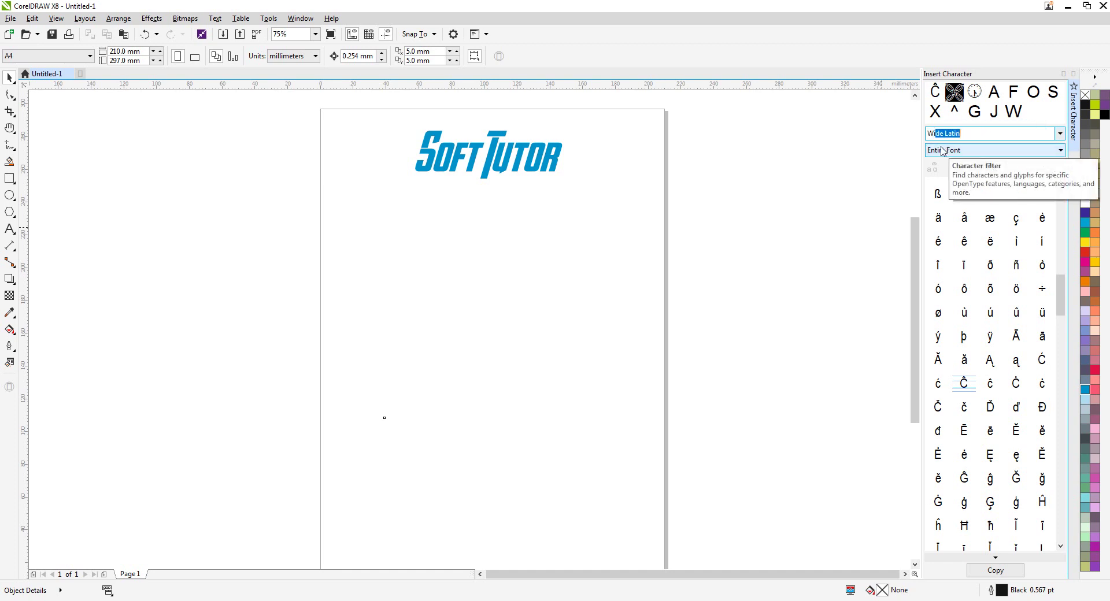
pyautogui.write('din')
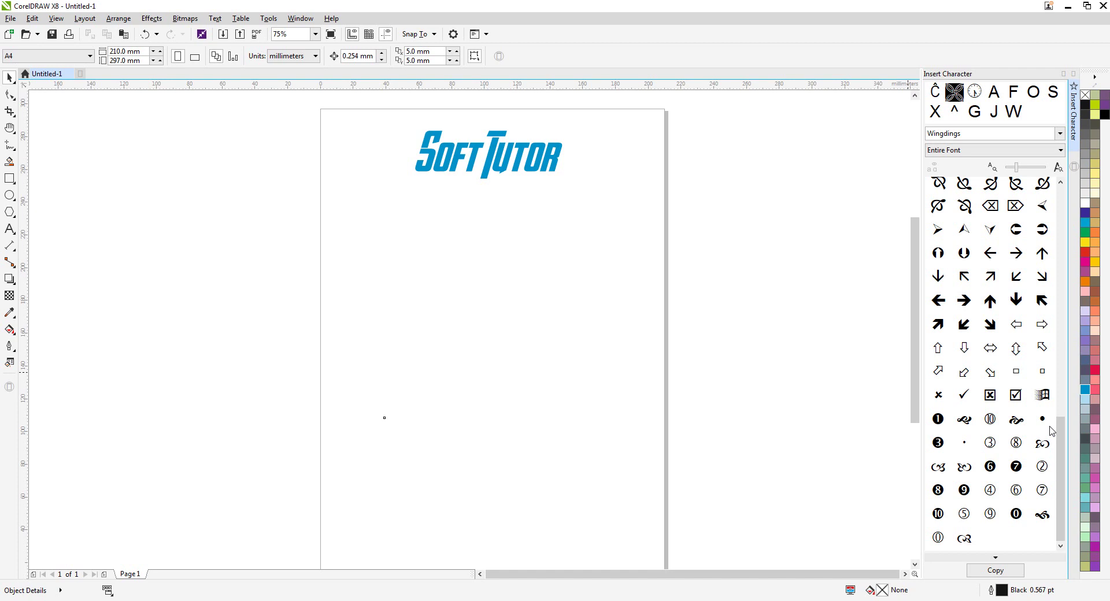
pyautogui.click(1061, 439)
pyautogui.moveTo(1060, 439); pyautogui.dragTo(1058, 385)
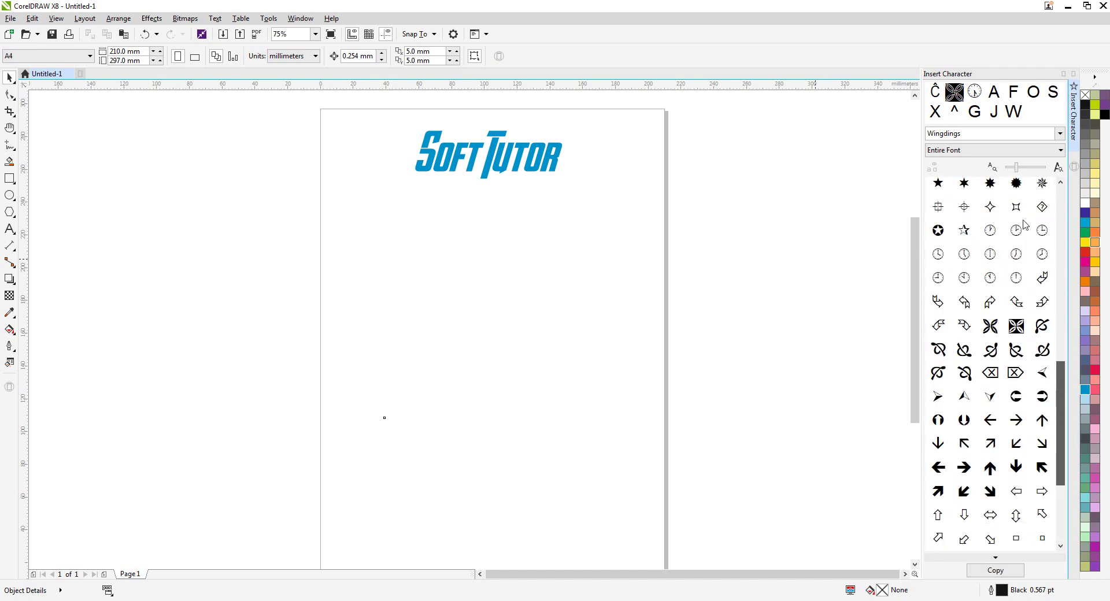
pyautogui.scroll(1, 966, 153)
pyautogui.click(986, 132)
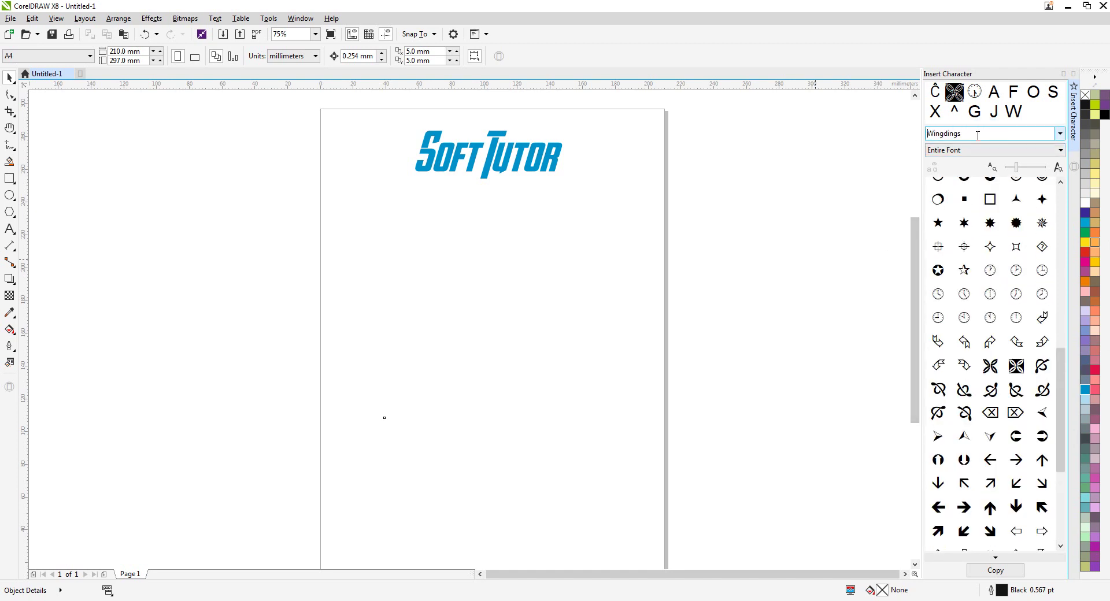
# Place the Wingdings bell symbol in the middle of the page and enlarge it to about 94 × 95 mm.
pyautogui.moveTo(1062, 373); pyautogui.dragTo(976, 218)
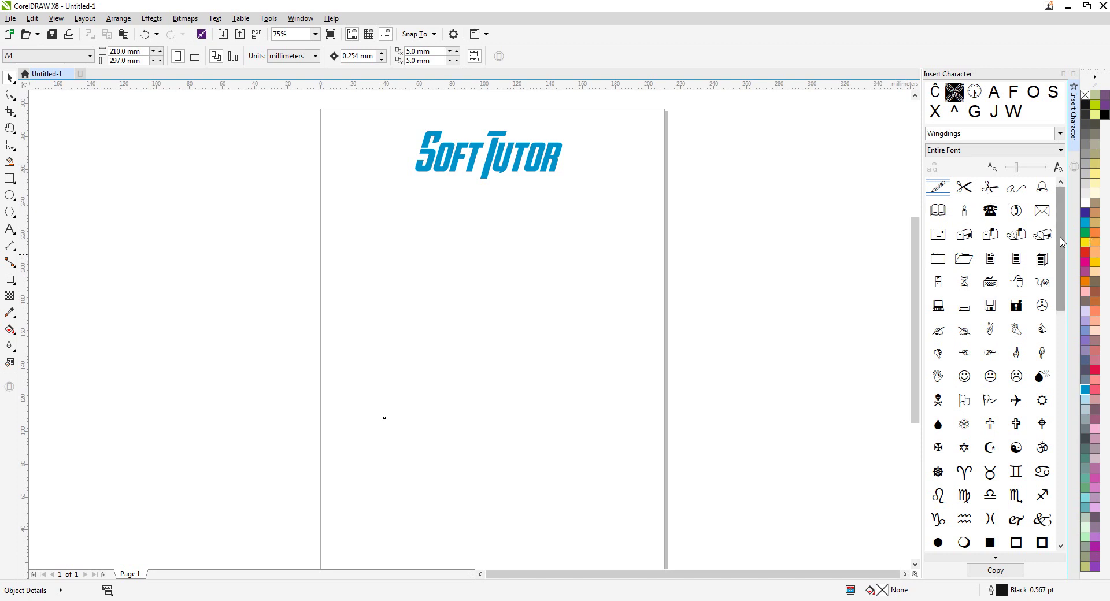
pyautogui.moveTo(1042, 187); pyautogui.dragTo(643, 448)
pyautogui.moveTo(543, 410)
pyautogui.mouseDown()
pyautogui.moveTo(462, 402)
pyautogui.moveTo(538, 399)
pyautogui.mouseUp()
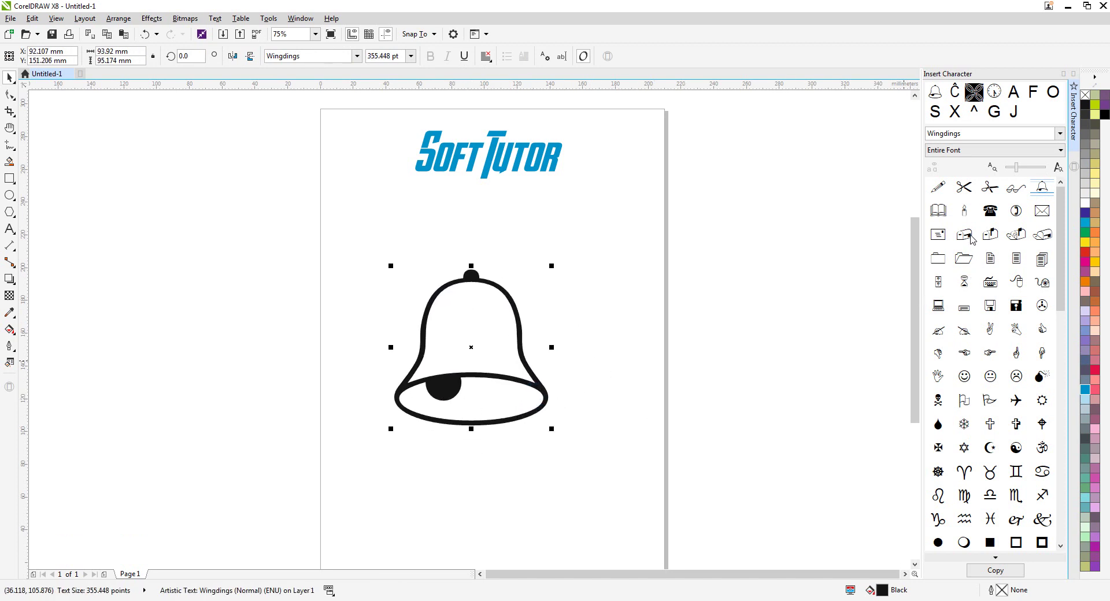
# Add the telephone glyph above and to the right of the bell, and the two scissors glyphs below the telephone.
pyautogui.moveTo(991, 210); pyautogui.dragTo(605, 273)
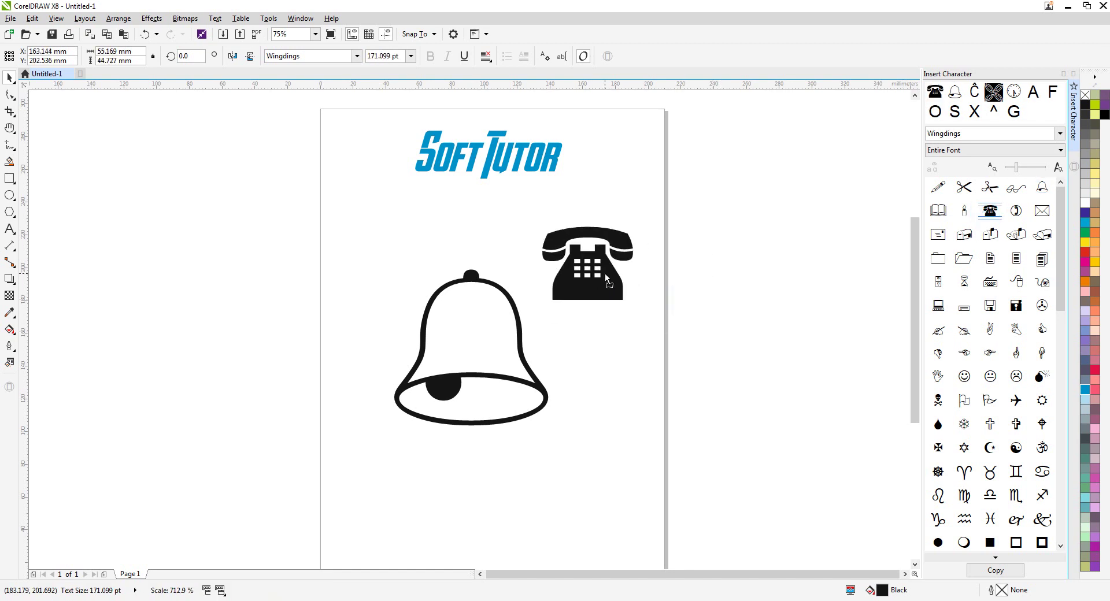
pyautogui.moveTo(964, 187); pyautogui.dragTo(724, 419)
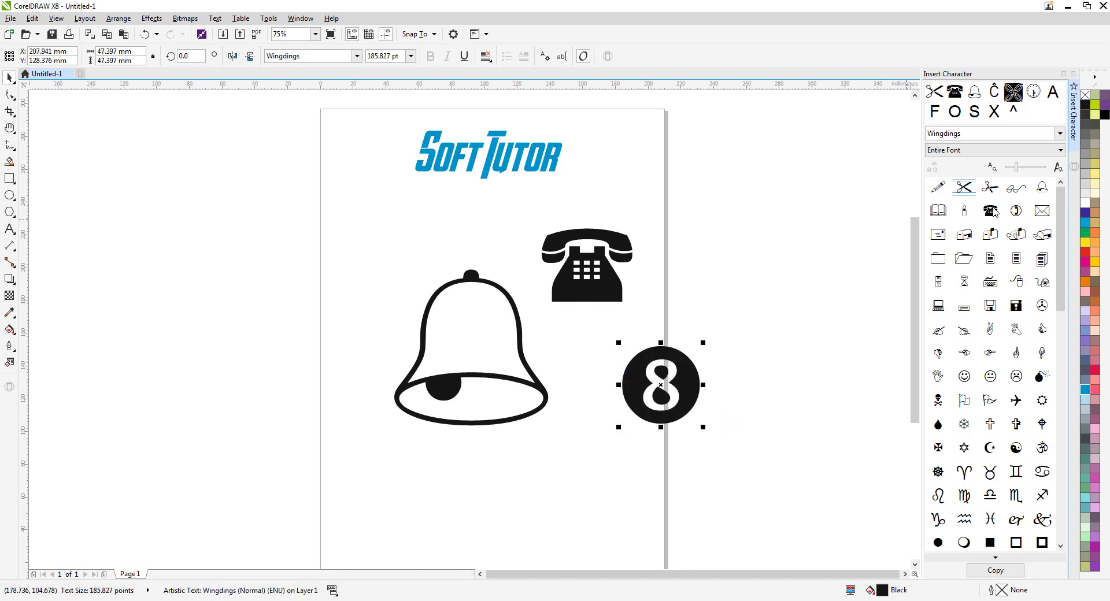
pyautogui.moveTo(989, 191); pyautogui.dragTo(853, 327)
pyautogui.moveTo(808, 296); pyautogui.dragTo(614, 444)
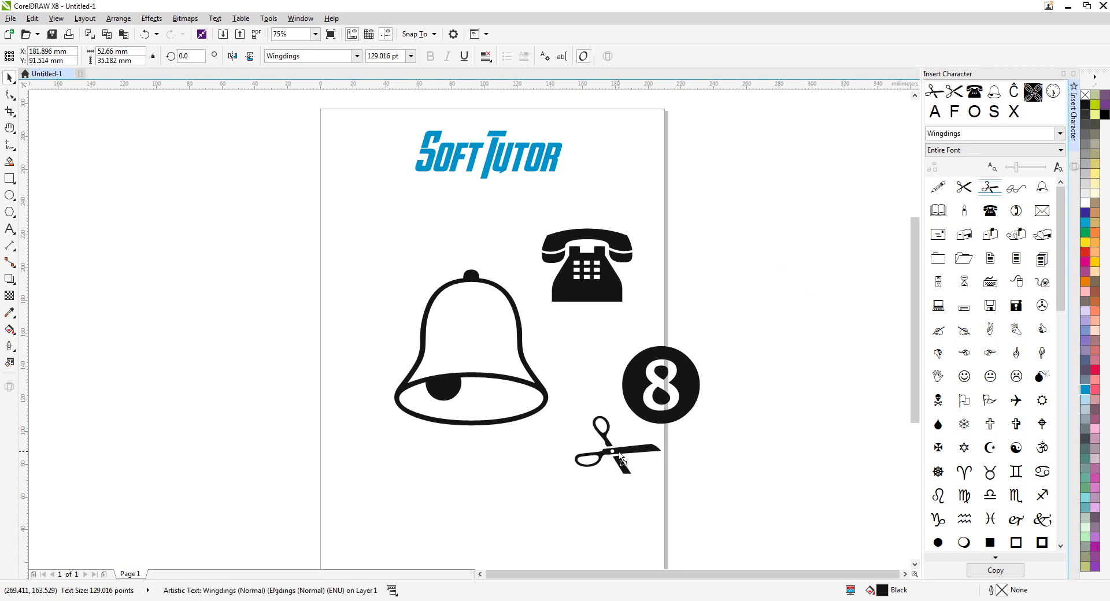
# Delete all the placed symbols below the Soft Tutor logo.
pyautogui.moveTo(803, 217); pyautogui.dragTo(286, 515)
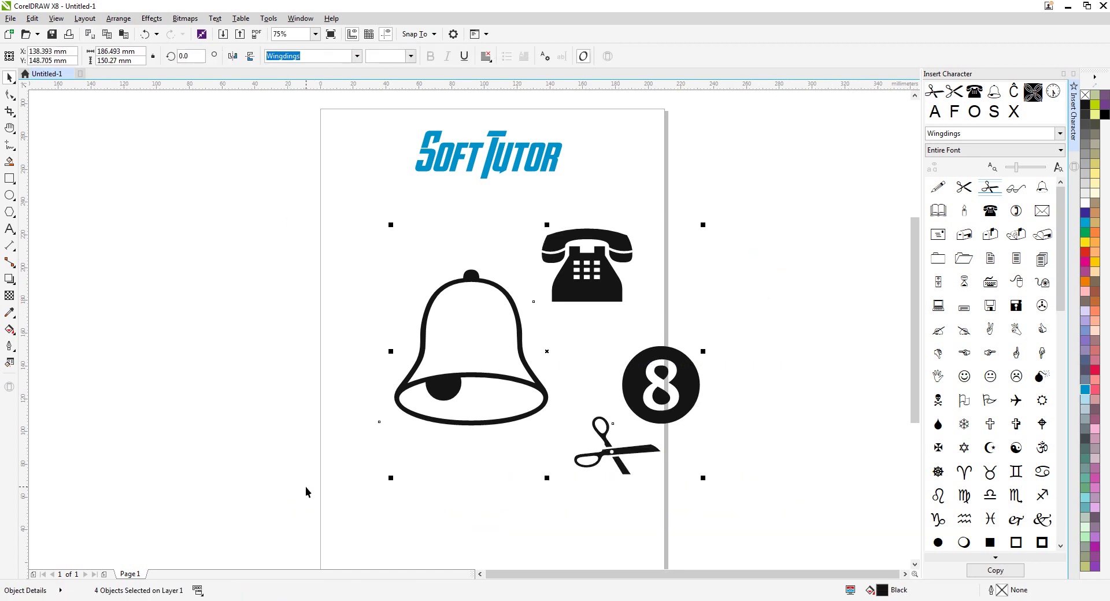
pyautogui.press('Delete')
# Place an eight-spoked wheel symbol about 80 mm wide on the page and a black drop about 48 × 72 mm to its right.
pyautogui.scroll(-4, 1057, 272)
pyautogui.moveTo(940, 379); pyautogui.dragTo(483, 333)
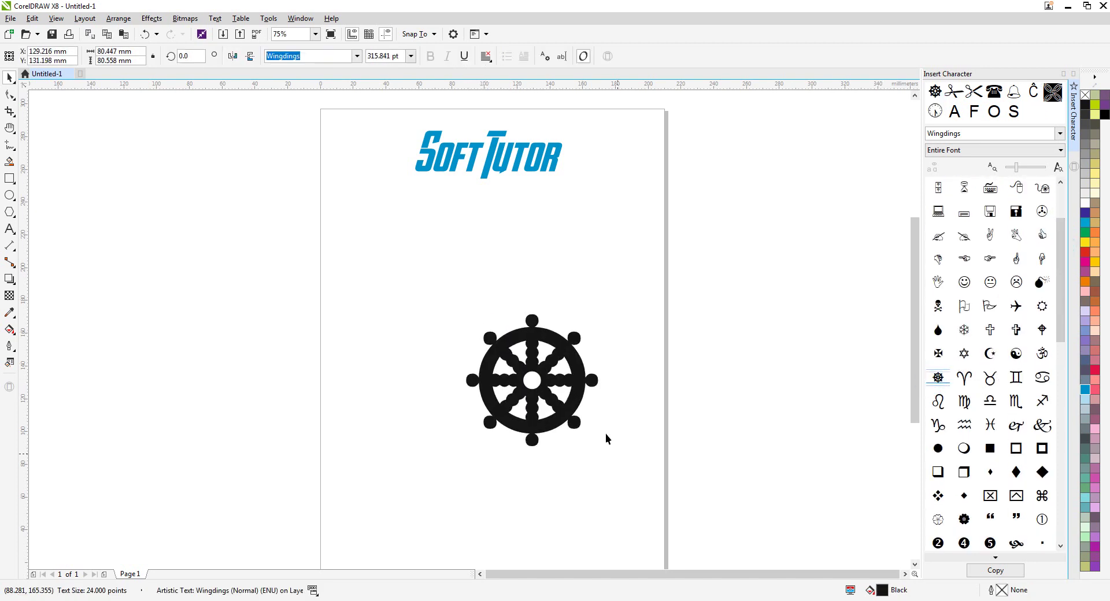
pyautogui.moveTo(939, 331); pyautogui.dragTo(608, 371)
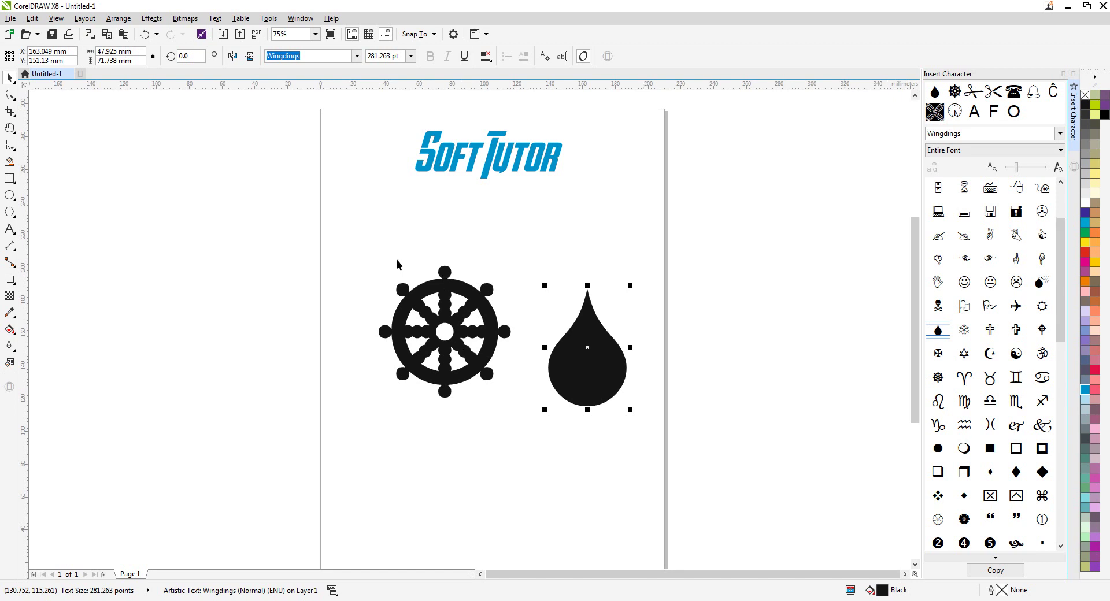
# Rearrange the wheel and the drop side by side, with the wheel toward the page's left edge.
pyautogui.moveTo(460, 325); pyautogui.dragTo(415, 369)
pyautogui.moveTo(597, 367); pyautogui.dragTo(635, 350)
pyautogui.moveTo(405, 364); pyautogui.dragTo(449, 352)
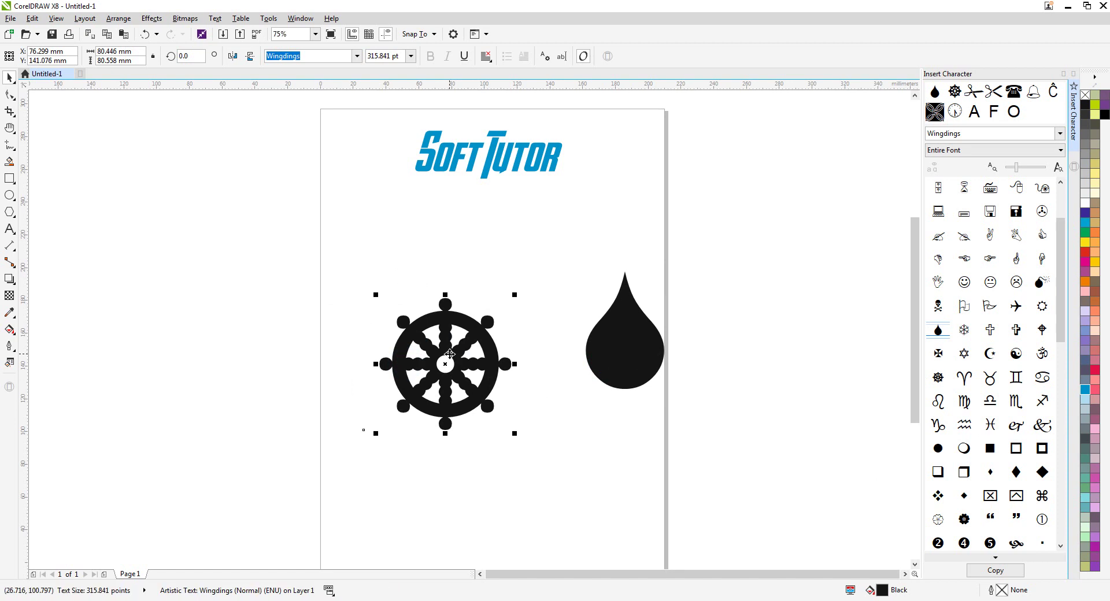
pyautogui.moveTo(612, 347); pyautogui.dragTo(575, 395)
pyautogui.click(438, 343)
pyautogui.moveTo(446, 330)
pyautogui.mouseDown()
pyautogui.moveTo(447, 340)
pyautogui.moveTo(435, 326)
pyautogui.mouseUp()
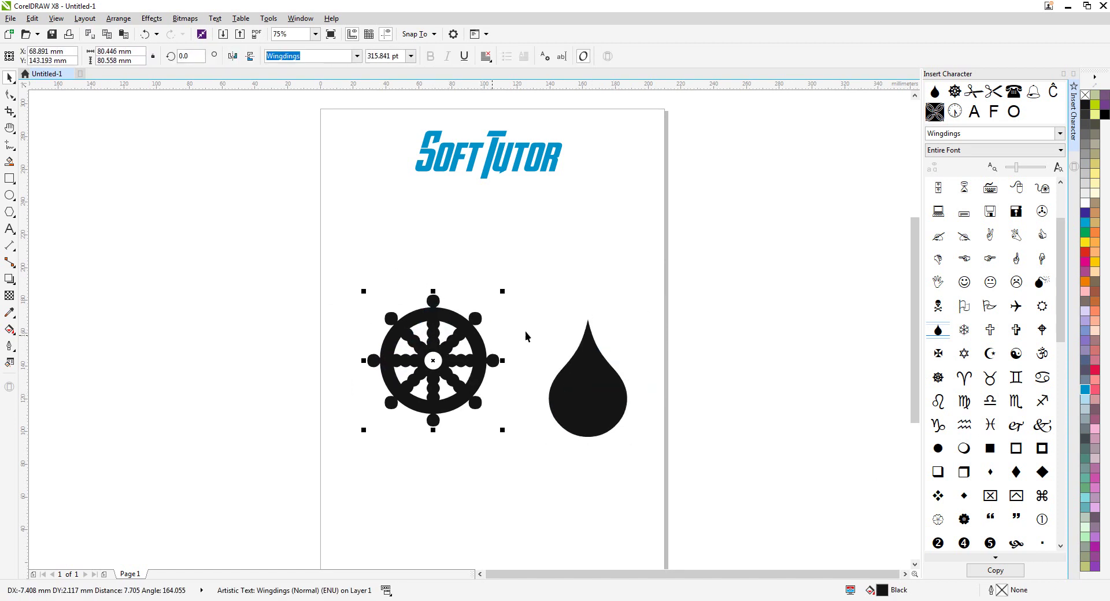
# Add an enlarged smiley face above the drop and a left-pointing hand to the right of the drop.
pyautogui.moveTo(964, 281); pyautogui.dragTo(582, 261)
pyautogui.moveTo(714, 357); pyautogui.dragTo(688, 361)
pyautogui.moveTo(625, 319); pyautogui.dragTo(634, 290)
pyautogui.moveTo(964, 258); pyautogui.dragTo(743, 370)
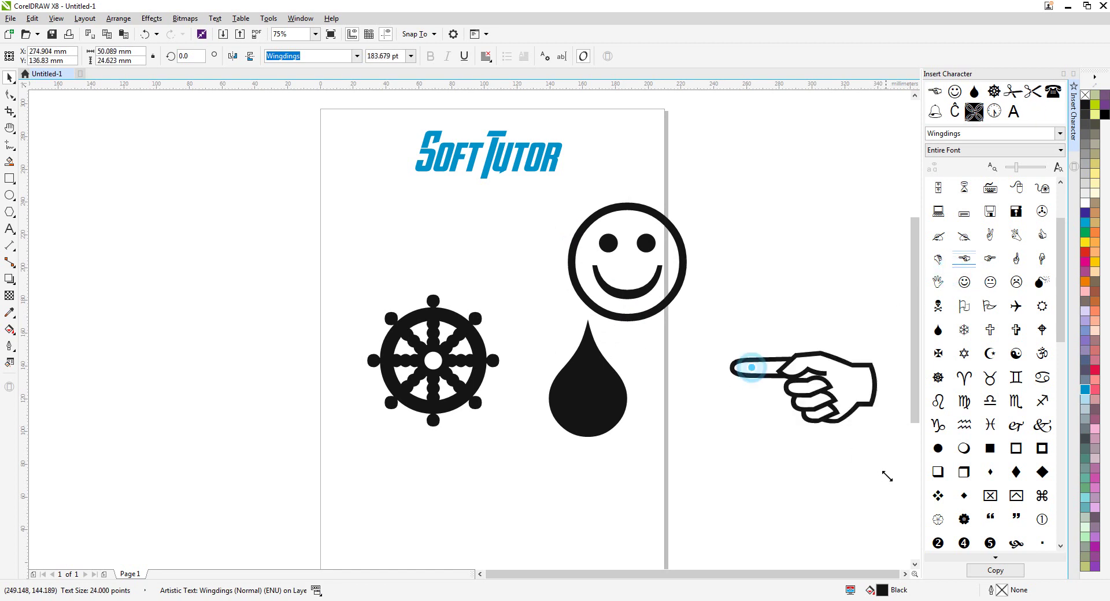
pyautogui.moveTo(827, 397); pyautogui.dragTo(717, 463)
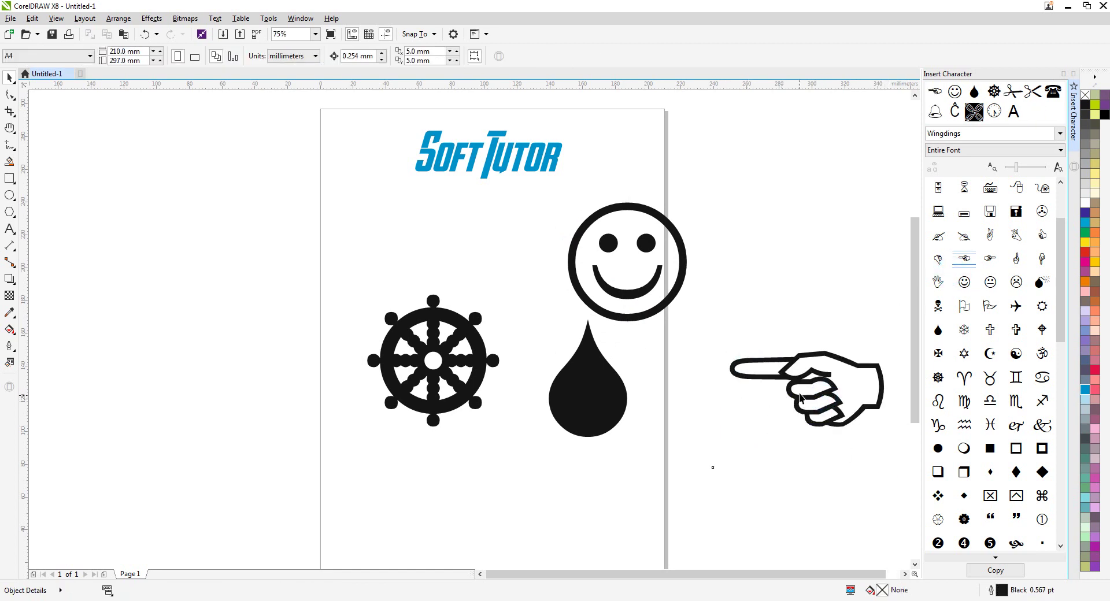
pyautogui.moveTo(804, 386); pyautogui.dragTo(727, 393)
# Scale the wheel, drop, smiley and hand down together to about 147 × 78 mm, just below the logo.
pyautogui.moveTo(832, 181); pyautogui.dragTo(359, 501)
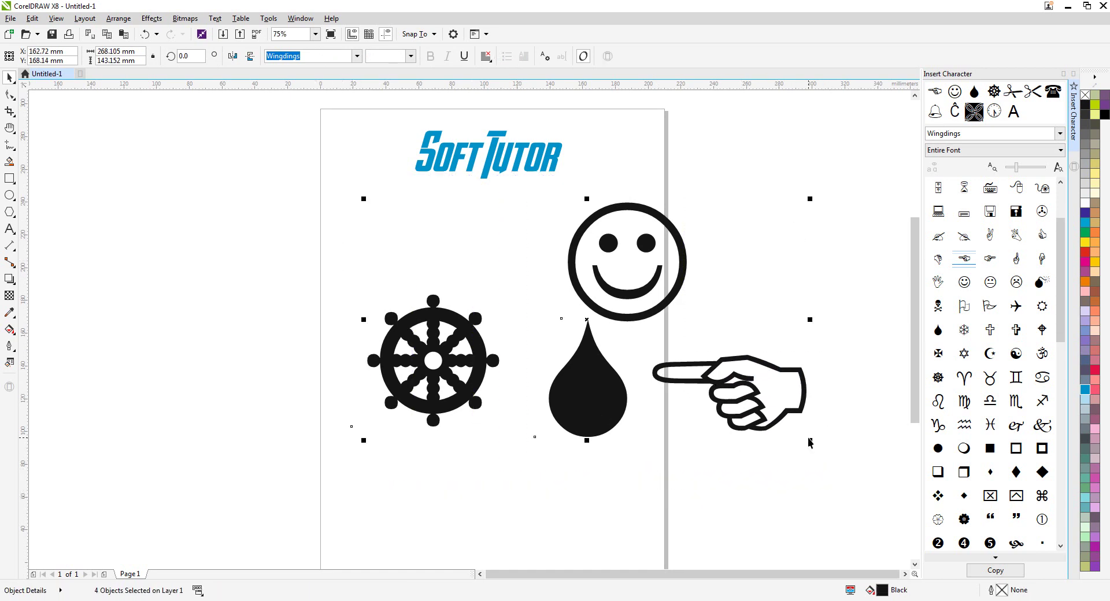
pyautogui.moveTo(810, 440); pyautogui.dragTo(611, 335)
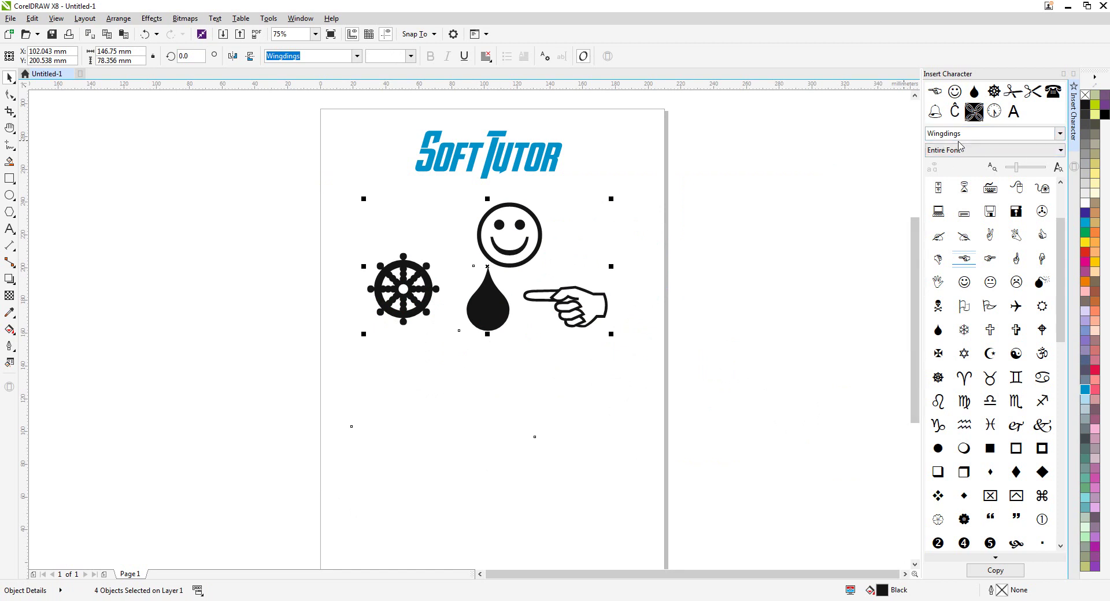
# Place a looped leaf ornament from Wingdings below the other symbols, enlarged to about 72 × 72 mm.
pyautogui.click(982, 135)
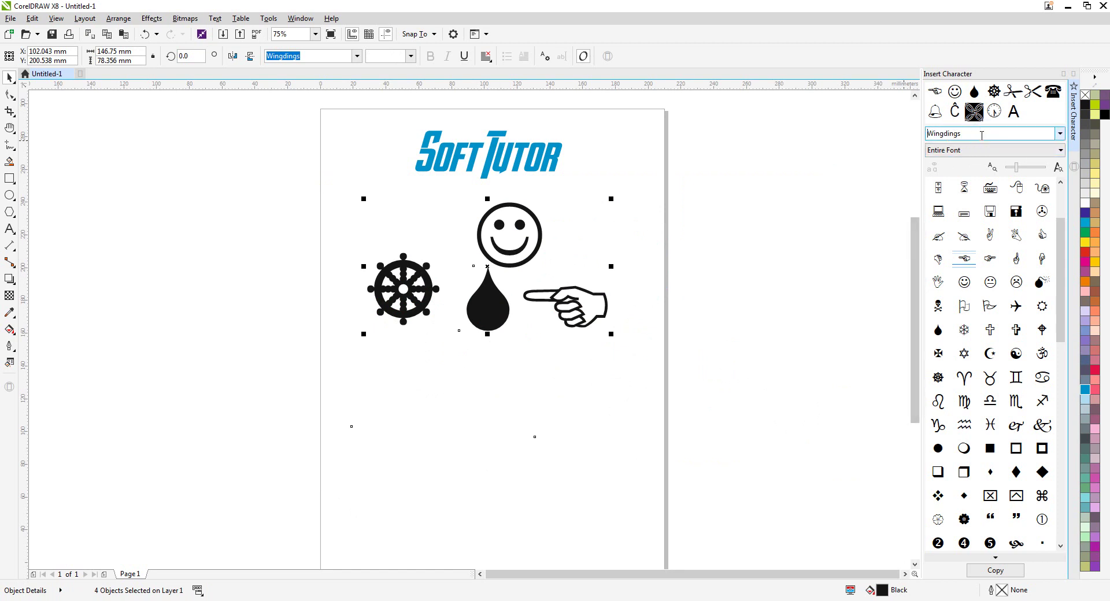
pyautogui.scroll(-3, 1063, 312)
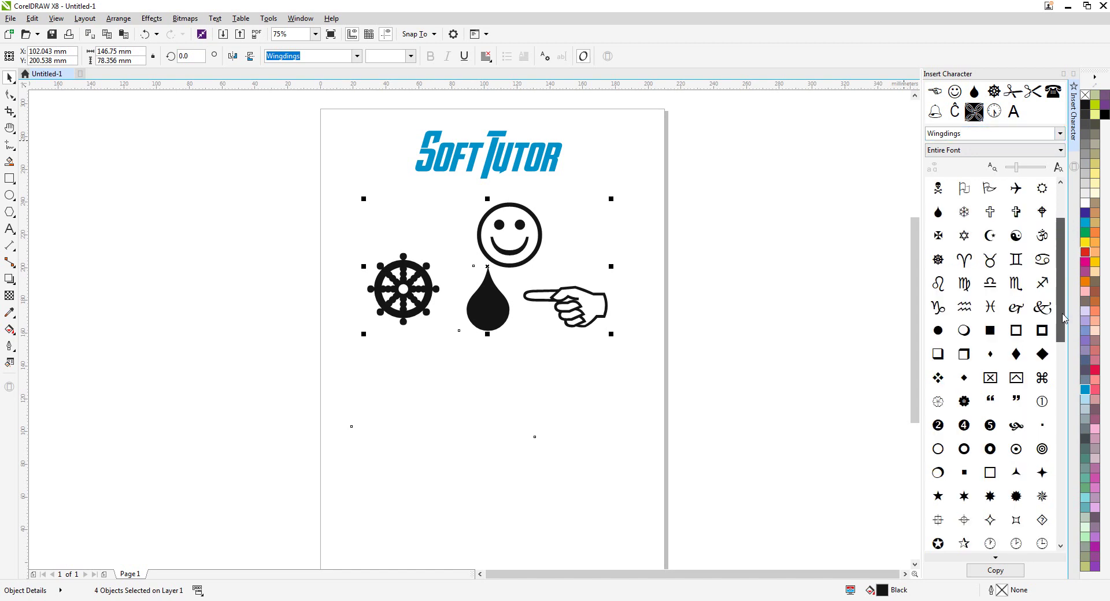
pyautogui.scroll(-8, 1062, 313)
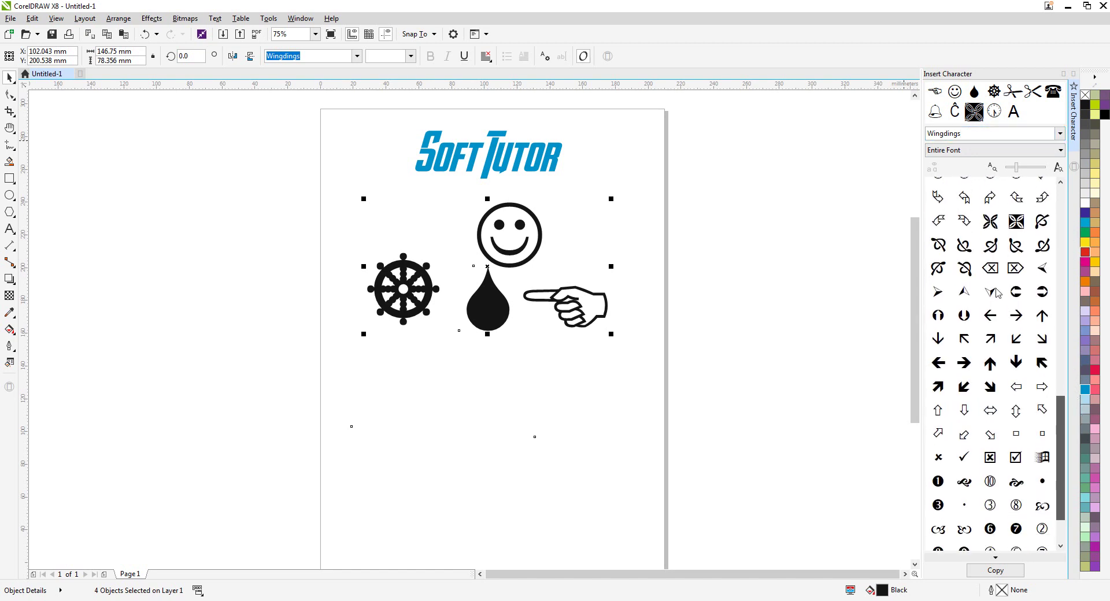
pyautogui.moveTo(964, 268); pyautogui.dragTo(595, 540)
pyautogui.moveTo(555, 438); pyautogui.dragTo(498, 391)
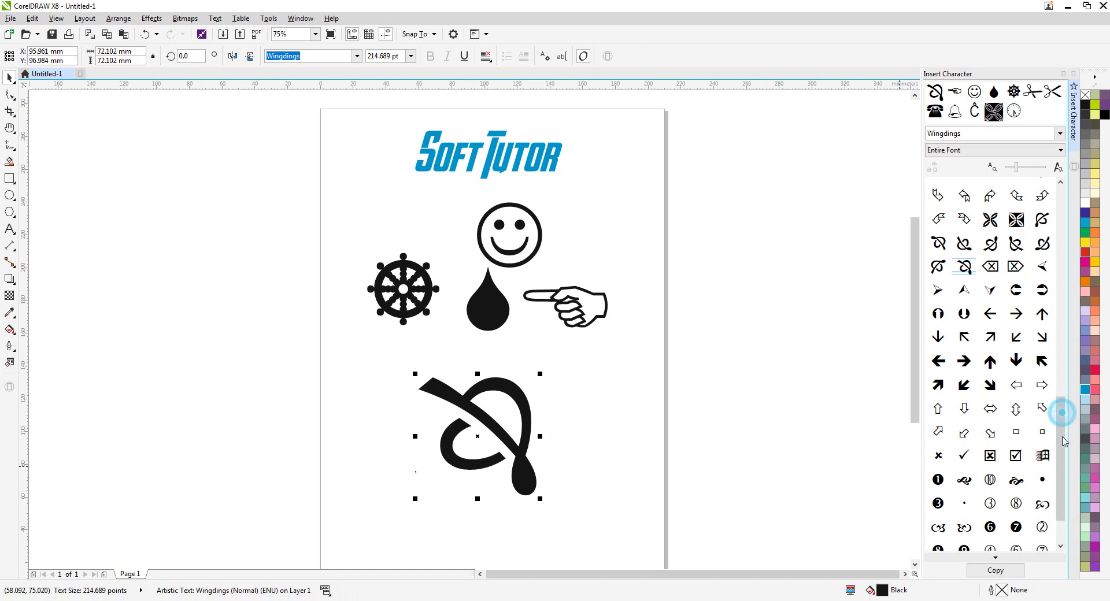
# Place the Windows logo symbol beside the page's lower right edge, enlarged to about 124 × 98 mm.
pyautogui.moveTo(1062, 416); pyautogui.dragTo(1061, 437)
pyautogui.moveTo(1042, 395); pyautogui.dragTo(636, 392)
pyautogui.moveTo(760, 502); pyautogui.dragTo(829, 542)
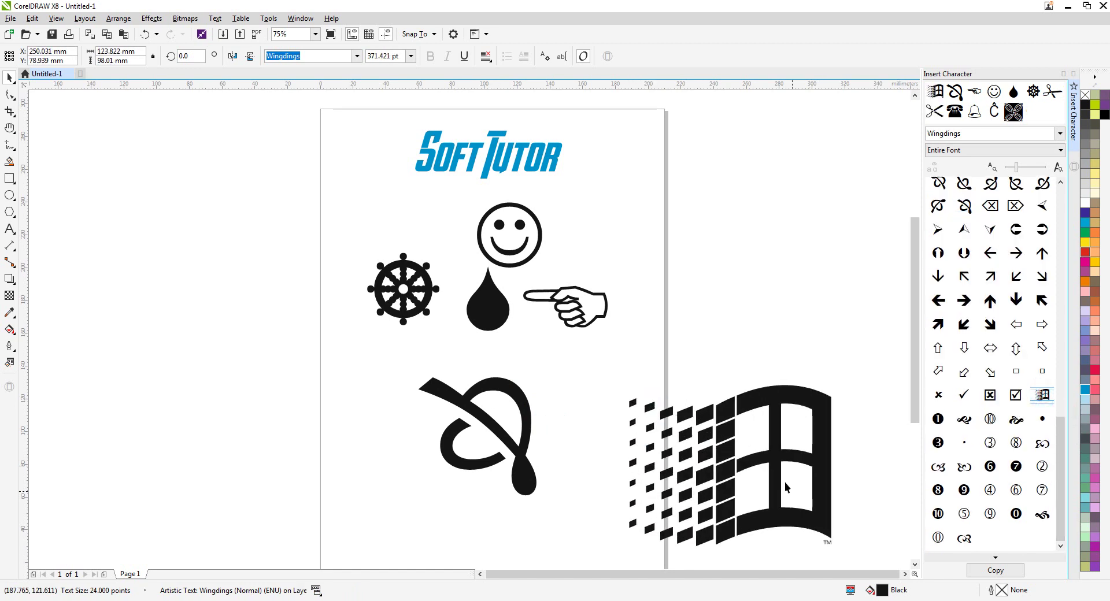
# Move the Windows logo onto the page's right edge, beside the looped leaf ornament, and fill it red.
pyautogui.moveTo(802, 429); pyautogui.dragTo(738, 386)
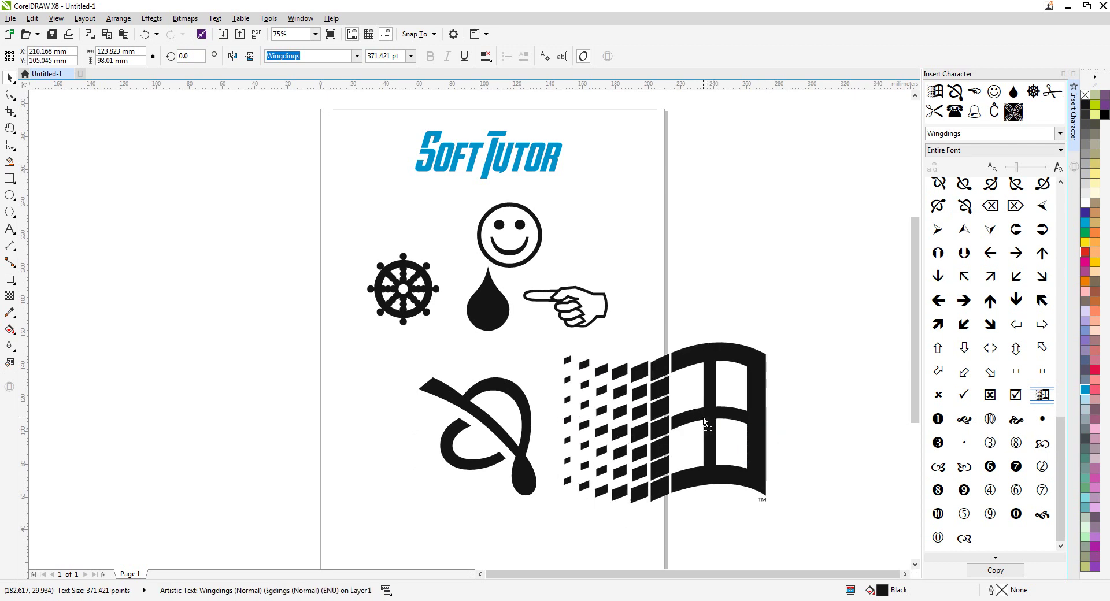
pyautogui.click(1085, 282)
pyautogui.click(1085, 254)
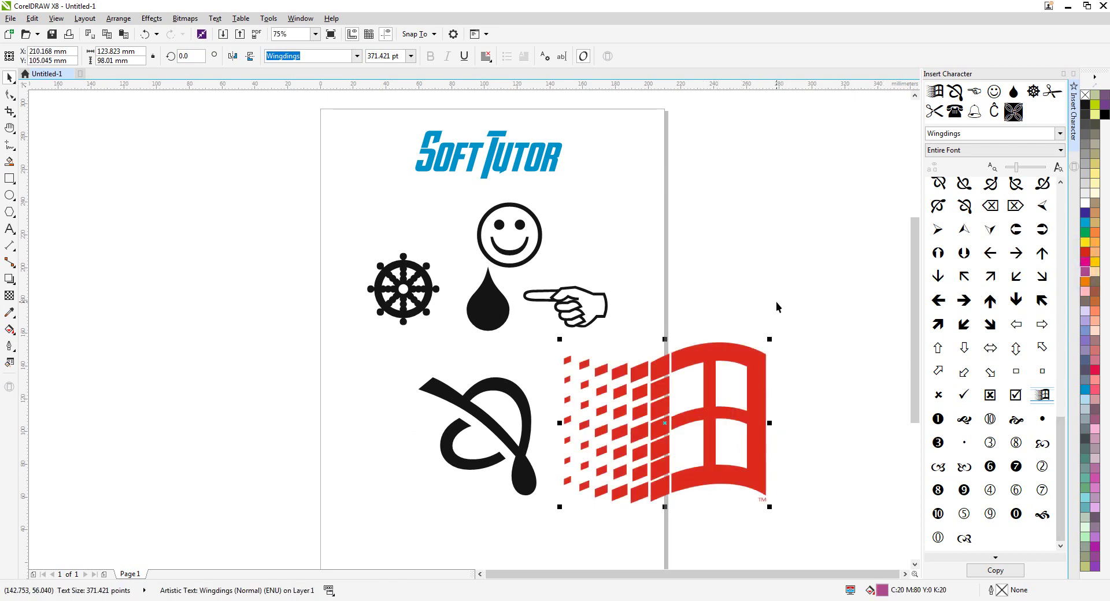
# Shrink the red Windows logo slightly and place a black circled 6, enlarged to about 44 × 44 mm, above it.
pyautogui.moveTo(713, 365); pyautogui.dragTo(728, 359)
pyautogui.moveTo(784, 334); pyautogui.dragTo(757, 355)
pyautogui.moveTo(747, 307)
pyautogui.mouseDown()
pyautogui.moveTo(745, 296)
pyautogui.moveTo(752, 307)
pyautogui.mouseUp()
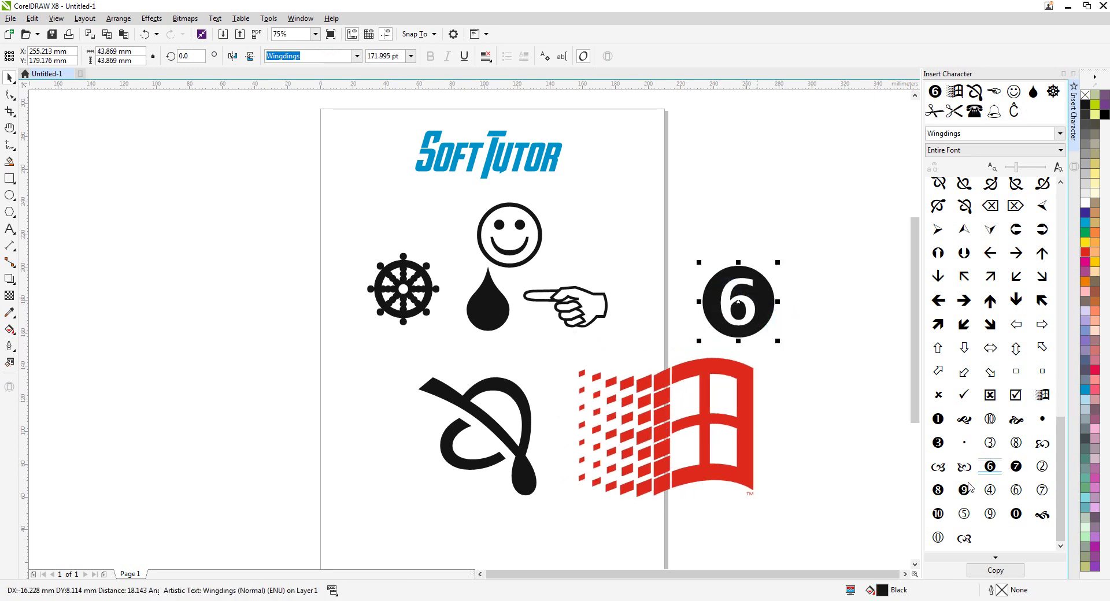
# Place a leafy scroll ornament from Wingdings at the page's lower left edge, enlarged to about 81 × 46 mm and filled dark blue.
pyautogui.moveTo(964, 469); pyautogui.dragTo(355, 455)
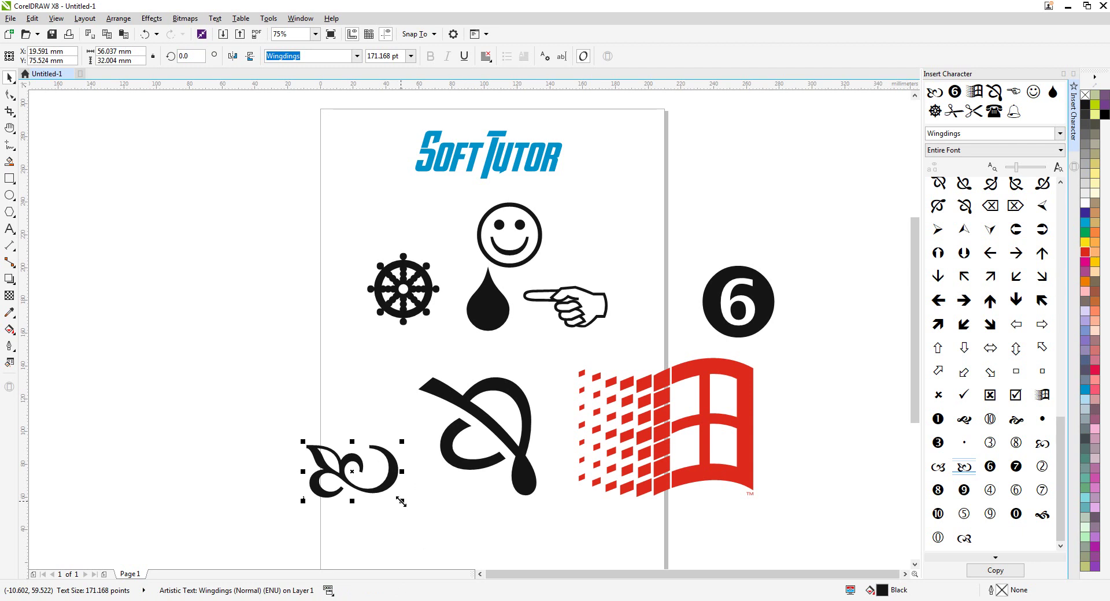
pyautogui.moveTo(401, 502); pyautogui.dragTo(443, 524)
pyautogui.click(1085, 212)
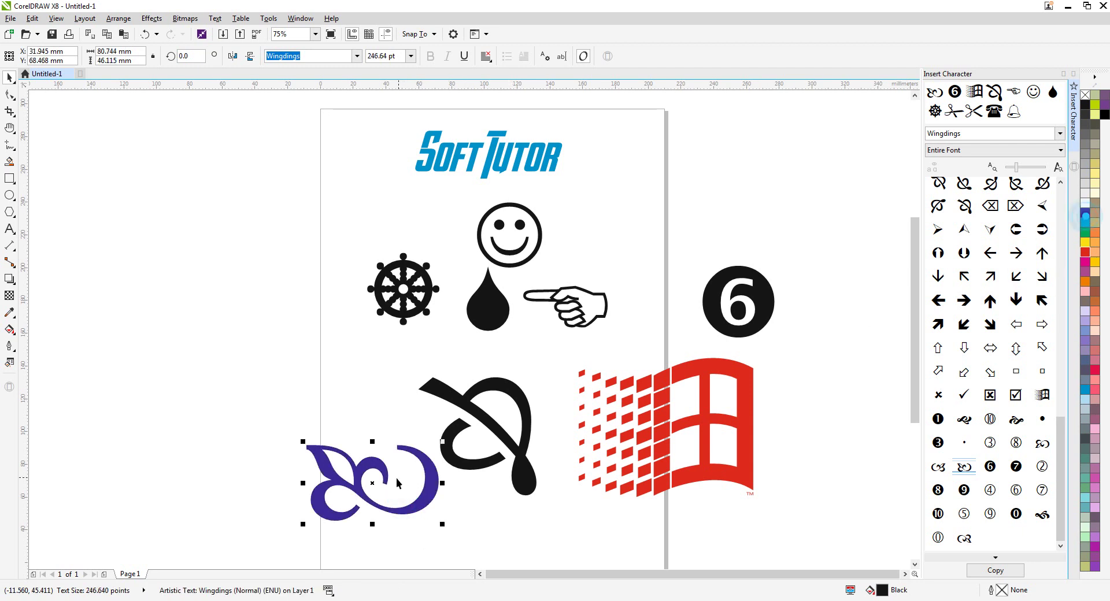
# Duplicate the dark blue scroll ornament above the original, and rotate the copy roughly half a turn, shifting it off the page's left edge.
pyautogui.moveTo(368, 466); pyautogui.dragTo(332, 391)
pyautogui.rightClick(332, 391)
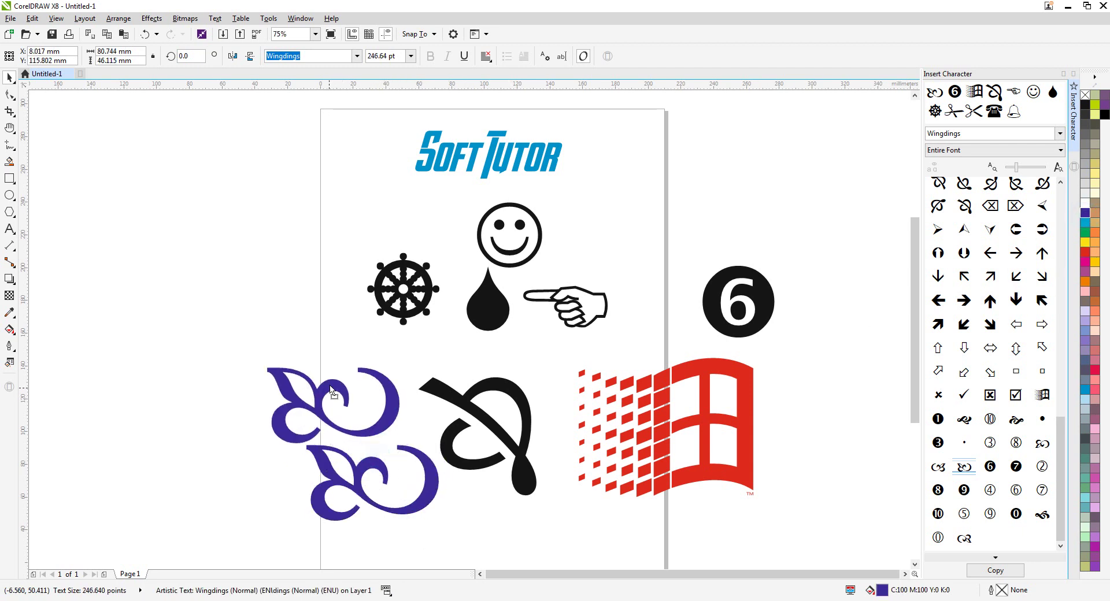
pyautogui.click(332, 391)
pyautogui.moveTo(404, 354); pyautogui.dragTo(218, 512)
pyautogui.moveTo(347, 399); pyautogui.dragTo(298, 391)
# Convert the rotated ornament copy to curves and delete the two nodes at the tip of its upper curl.
pyautogui.hotkey('ctrl', 'q')
pyautogui.click(211, 131)
pyautogui.click(322, 347)
pyautogui.scroll(2, 304, 368)
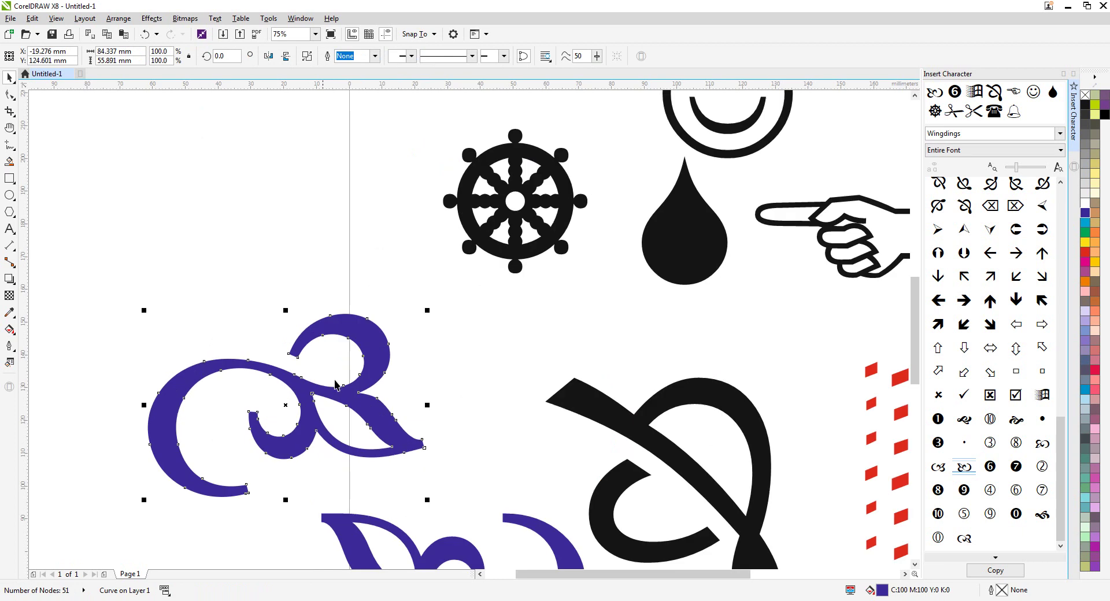
pyautogui.click(9, 94)
pyautogui.moveTo(270, 336); pyautogui.dragTo(312, 376)
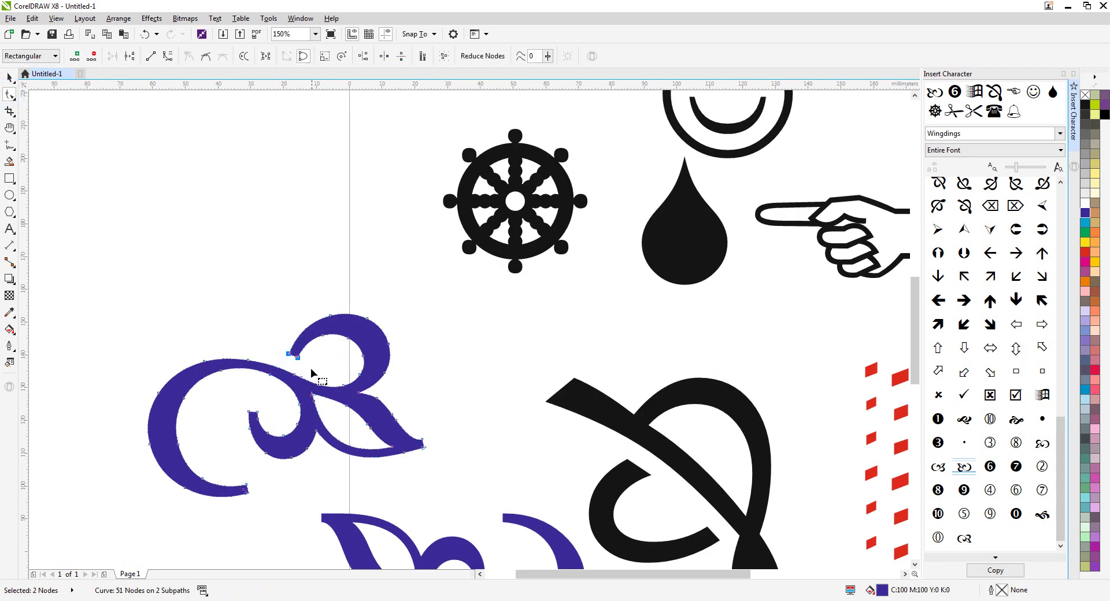
pyautogui.press('Delete')
pyautogui.click(312, 295)
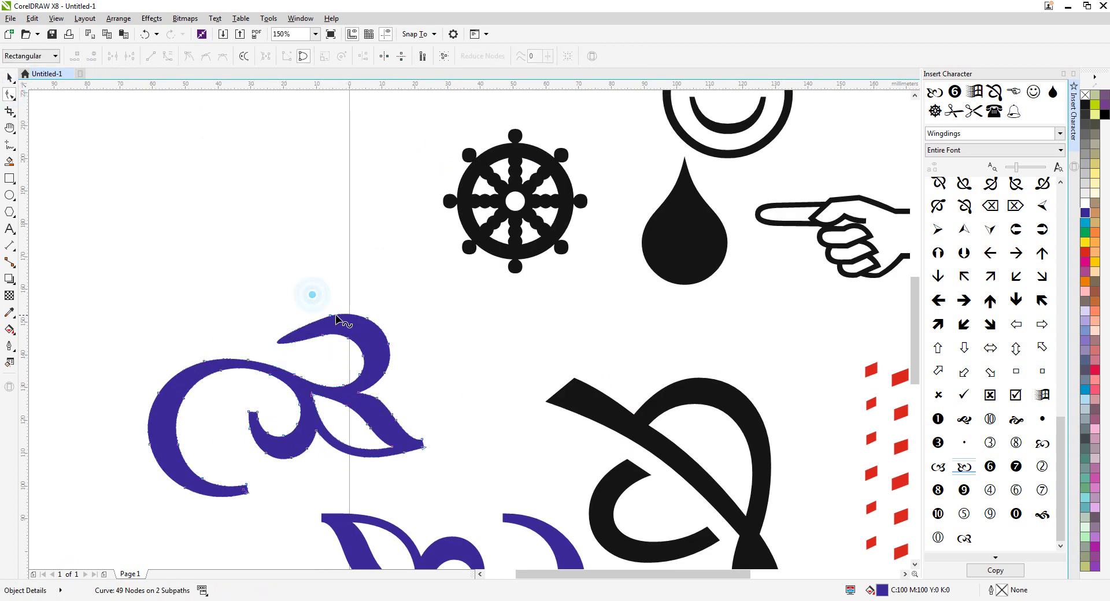
# Reshape the copy's upper curl into a broader leaf by pulling its top nodes upward and outward.
pyautogui.moveTo(335, 321); pyautogui.dragTo(347, 317)
pyautogui.click(366, 313)
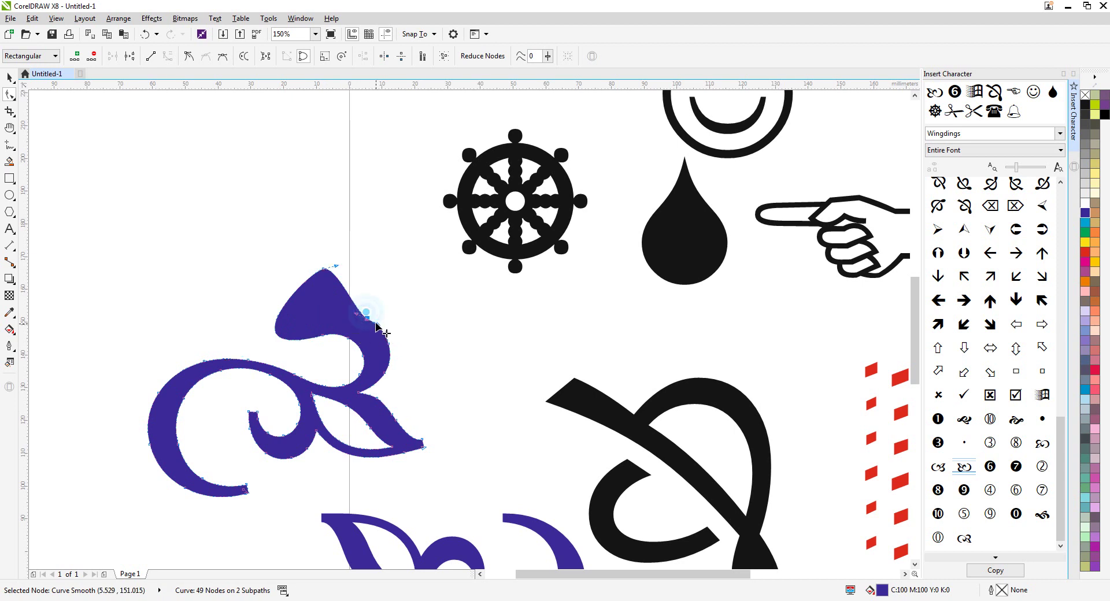
pyautogui.moveTo(371, 317); pyautogui.dragTo(388, 297)
pyautogui.click(265, 214)
pyautogui.scroll(-2, 375, 370)
pyautogui.click(278, 276)
pyautogui.press('space')
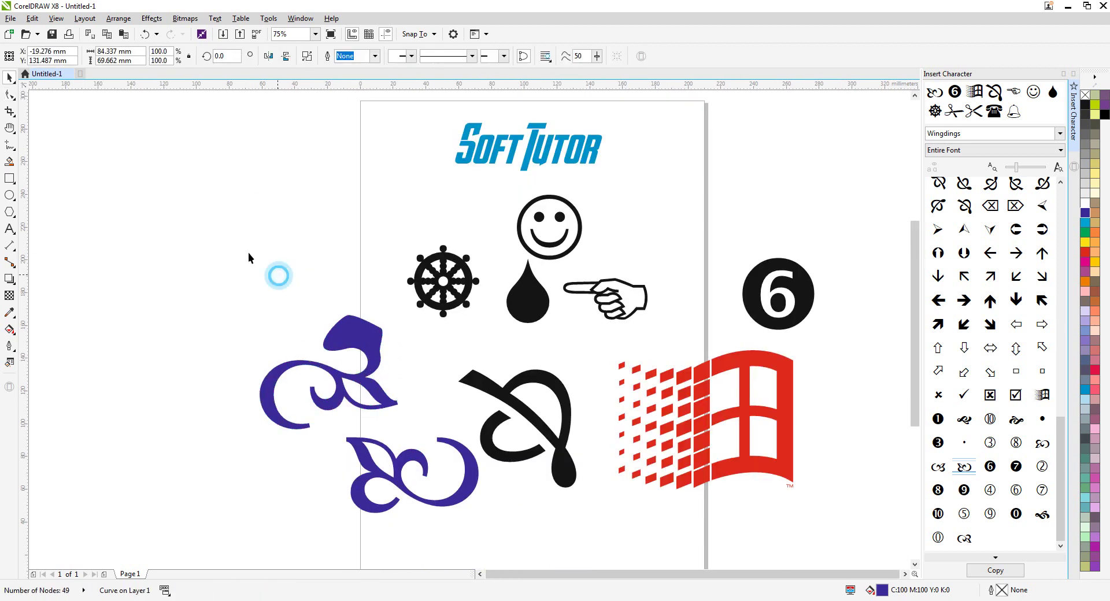
# Delete all the placed symbols, including the smiley, keeping only the SoftTutor logo on the page.
pyautogui.moveTo(186, 204); pyautogui.dragTo(837, 542)
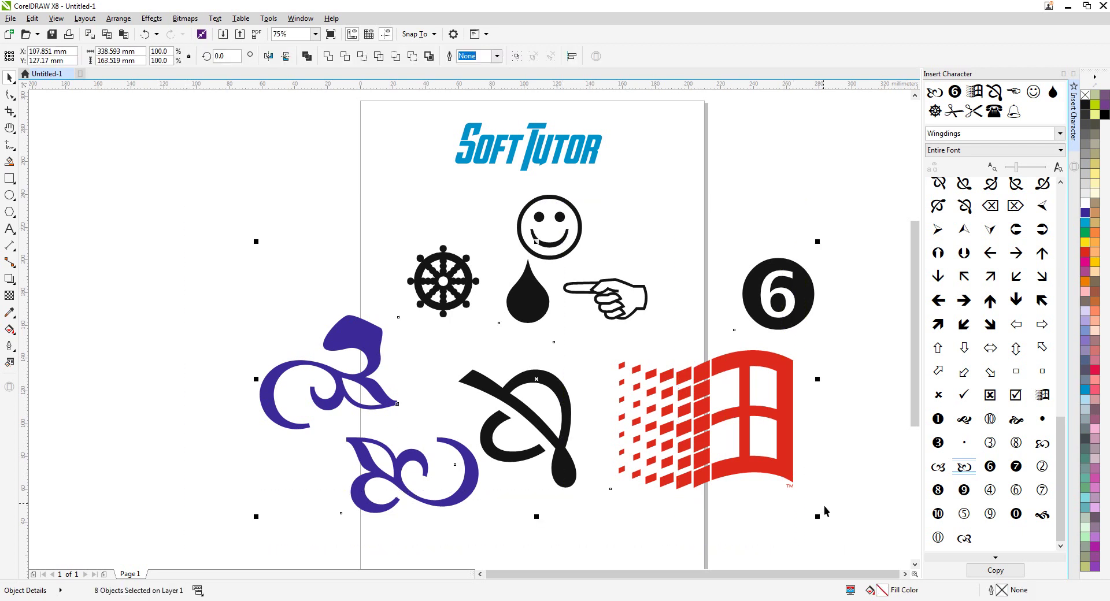
pyautogui.press('Delete')
pyautogui.click(543, 240)
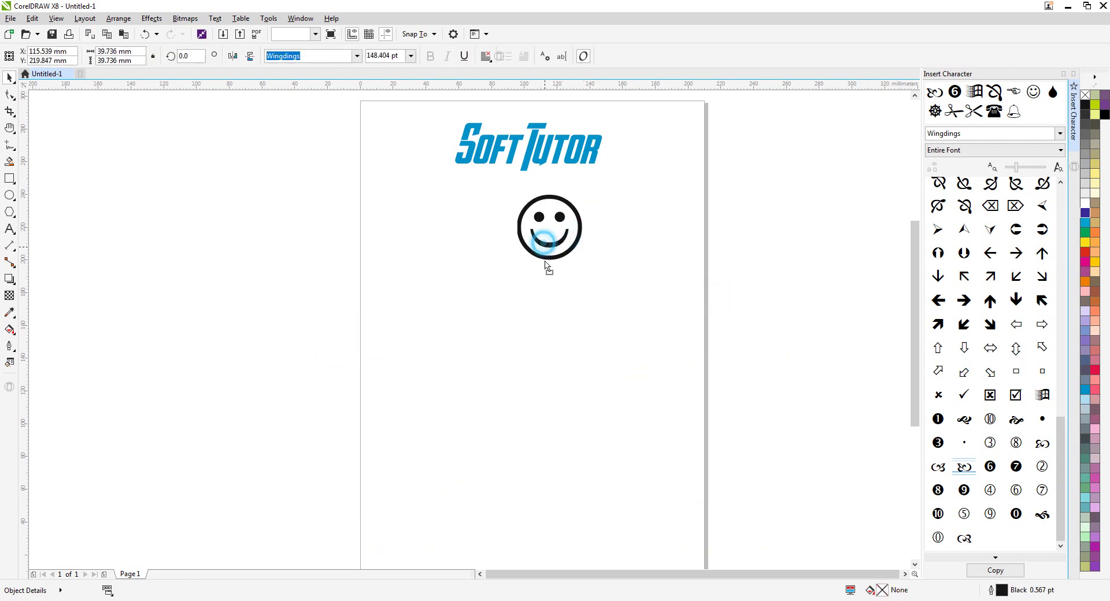
pyautogui.press('Delete')
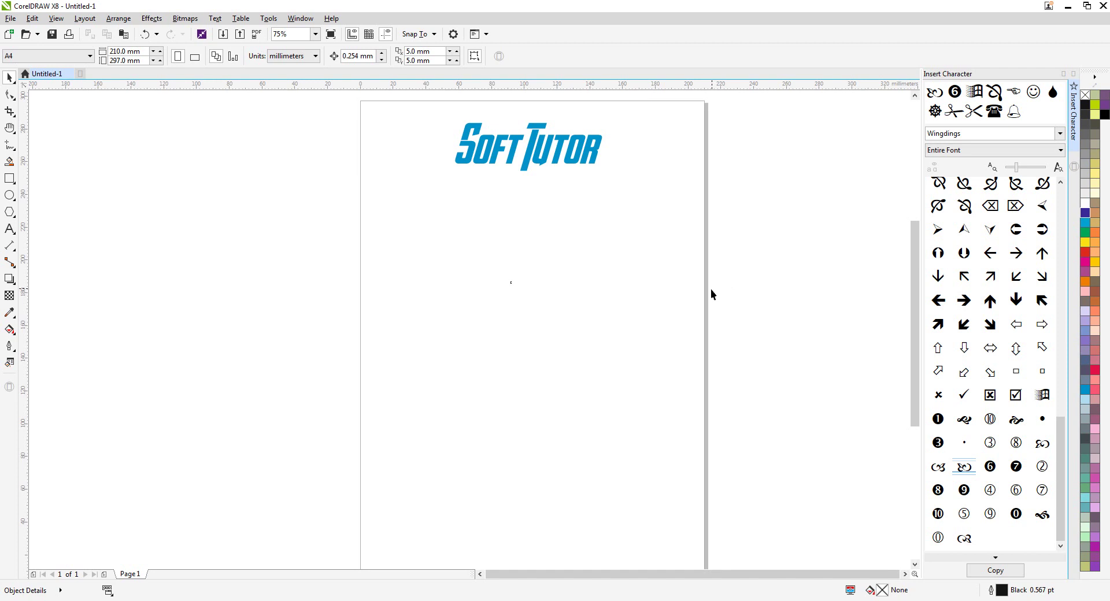
# Switch the special-character font from Wingdings to the Devanagari font DV-TTAlankar.
pyautogui.moveTo(1060, 454); pyautogui.dragTo(1064, 176)
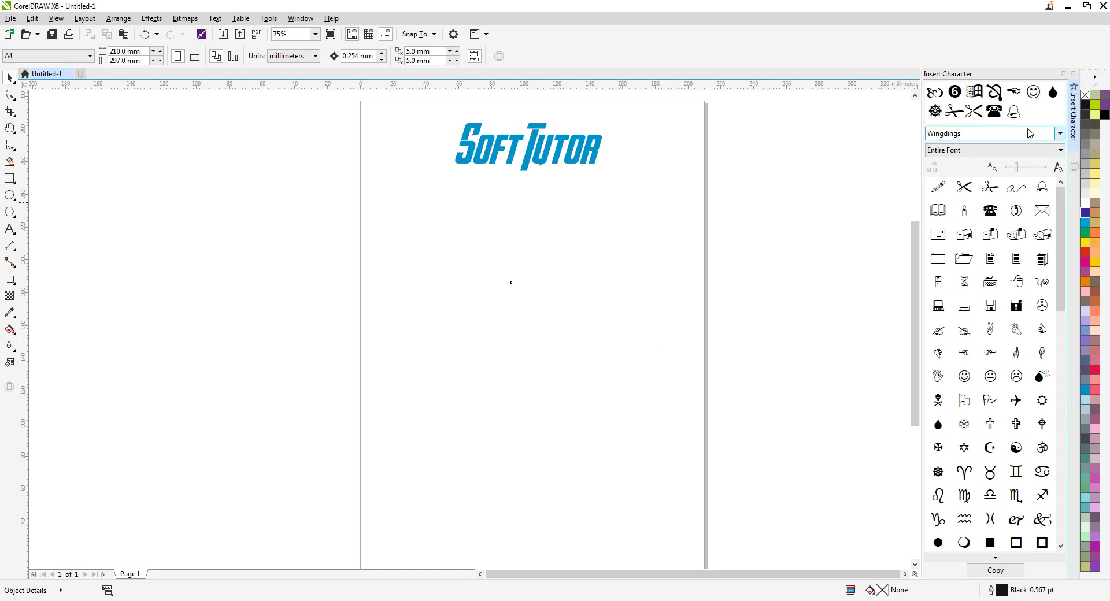
pyautogui.click(1060, 134)
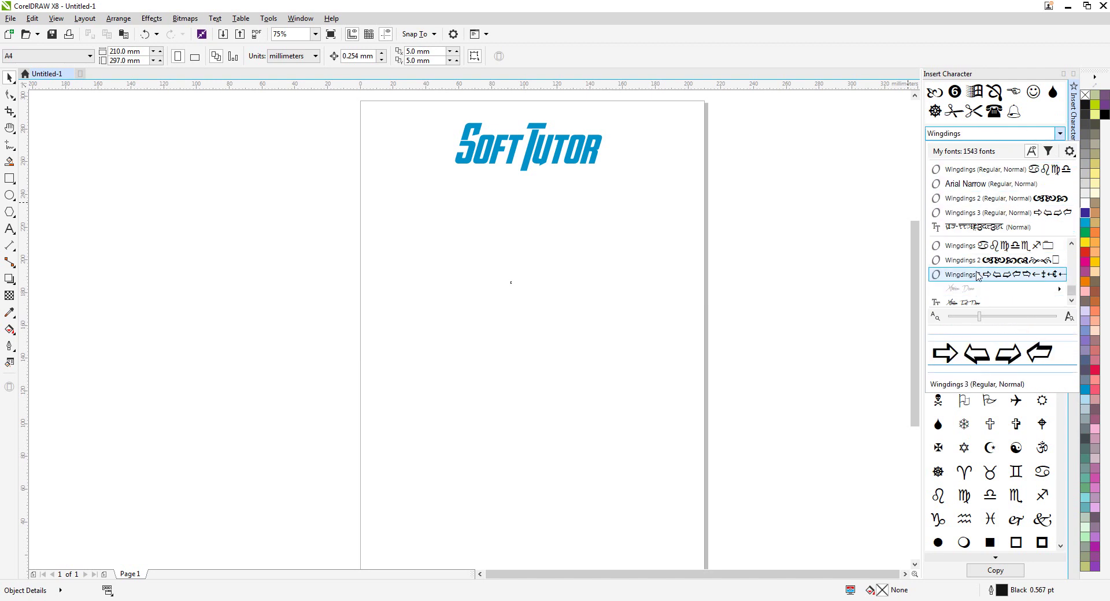
pyautogui.click(986, 228)
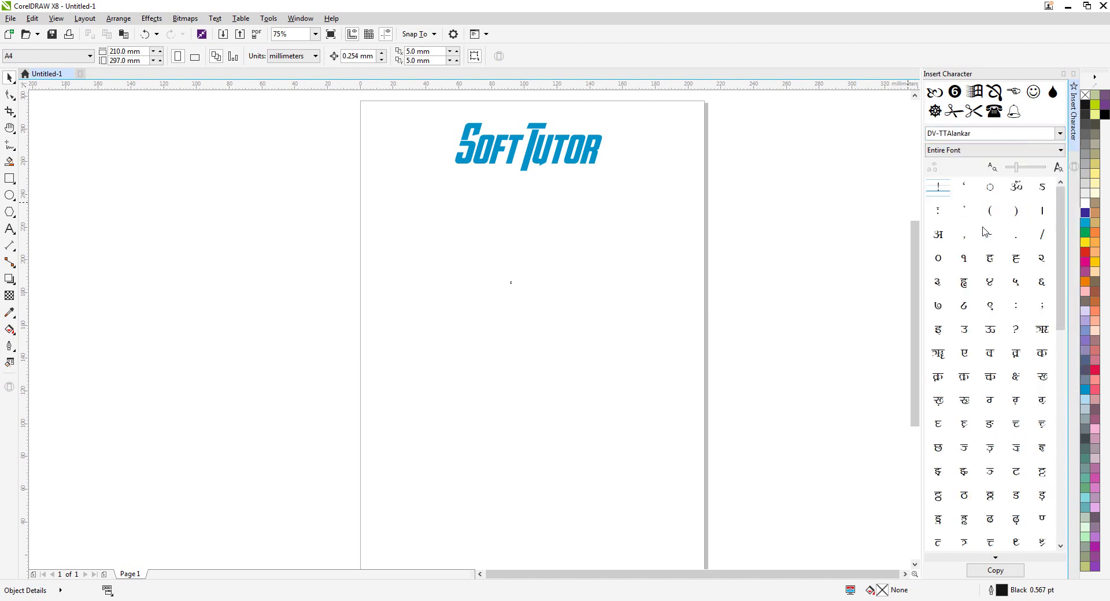
pyautogui.moveTo(1062, 199)
pyautogui.mouseDown()
pyautogui.moveTo(1062, 229)
pyautogui.moveTo(1062, 197)
pyautogui.mouseUp()
# Start an artistic text line around the middle of the page and insert a row of DV-TTAlankar Devanagari characters.
pyautogui.click(9, 229)
pyautogui.click(439, 325)
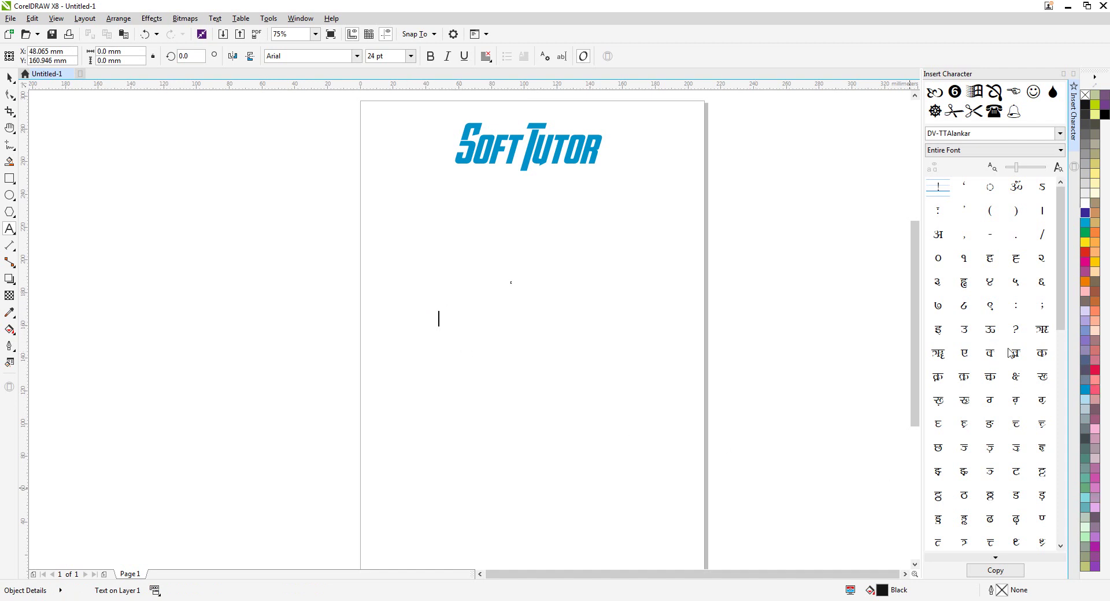
pyautogui.moveTo(1062, 299); pyautogui.dragTo(1062, 335)
pyautogui.click(989, 292)
pyautogui.doubleClick(990, 288)
pyautogui.doubleClick(989, 264)
pyautogui.doubleClick(1016, 264)
pyautogui.click(976, 334)
pyautogui.doubleClick(976, 334)
pyautogui.doubleClick(990, 334)
pyautogui.doubleClick(990, 358)
# Enlarge the Devanagari text to about 107 × 21 mm and append three more DV-TTAlankar characters.
pyautogui.click(470, 322)
pyautogui.moveTo(479, 330); pyautogui.dragTo(613, 423)
pyautogui.doubleClick(988, 404)
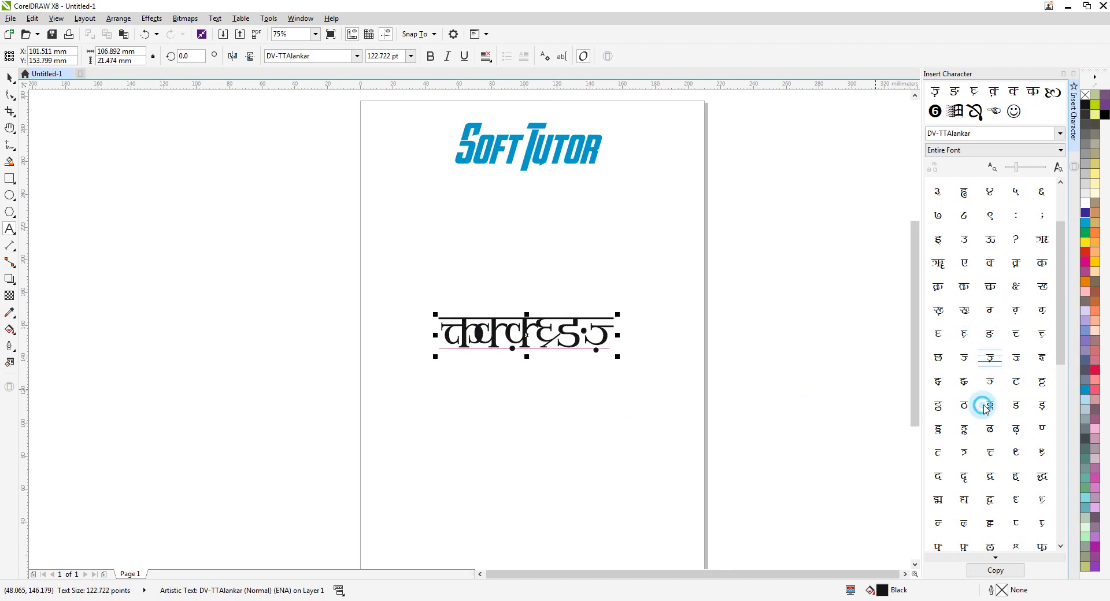
pyautogui.doubleClick(990, 405)
pyautogui.doubleClick(990, 428)
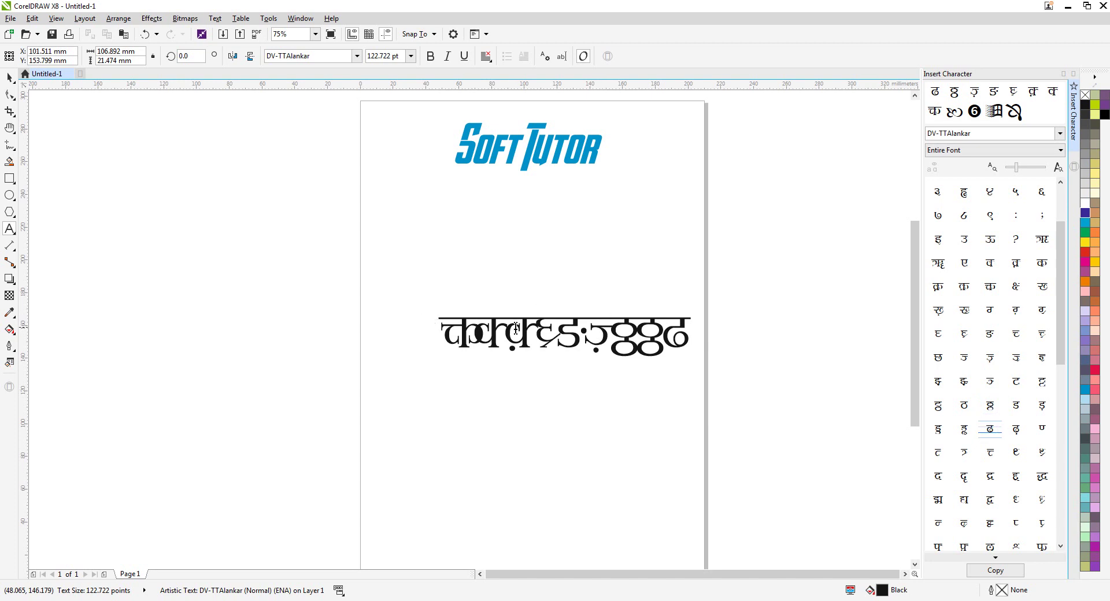
# Widen the character list and replace the whole text line with the DV-TTAlankar characters ि and हृ.
pyautogui.hotkey('ctrl', 'a')
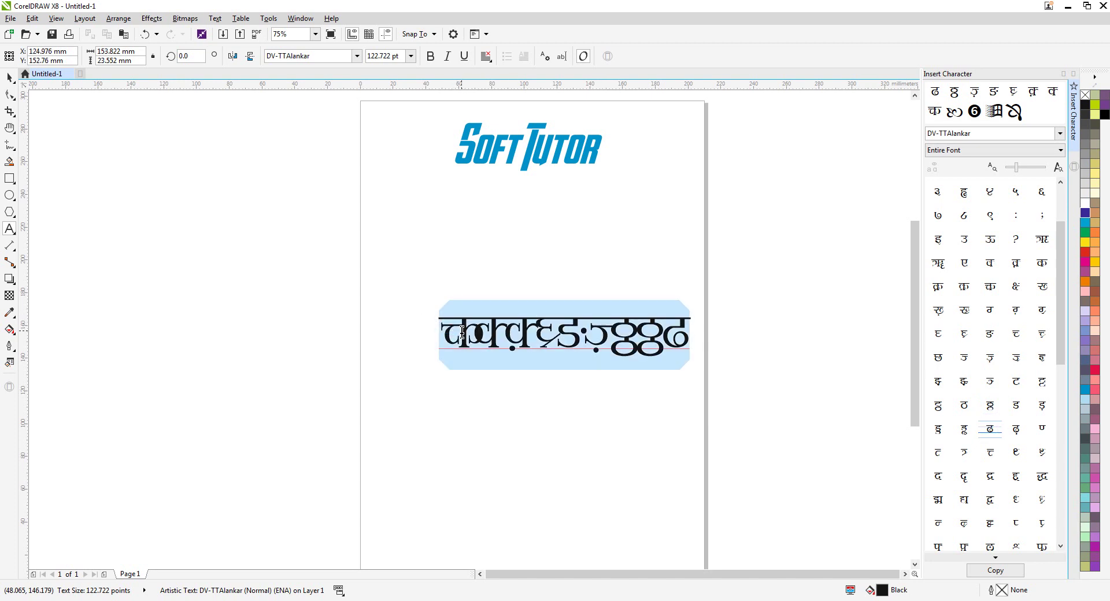
pyautogui.moveTo(918, 295); pyautogui.dragTo(775, 293)
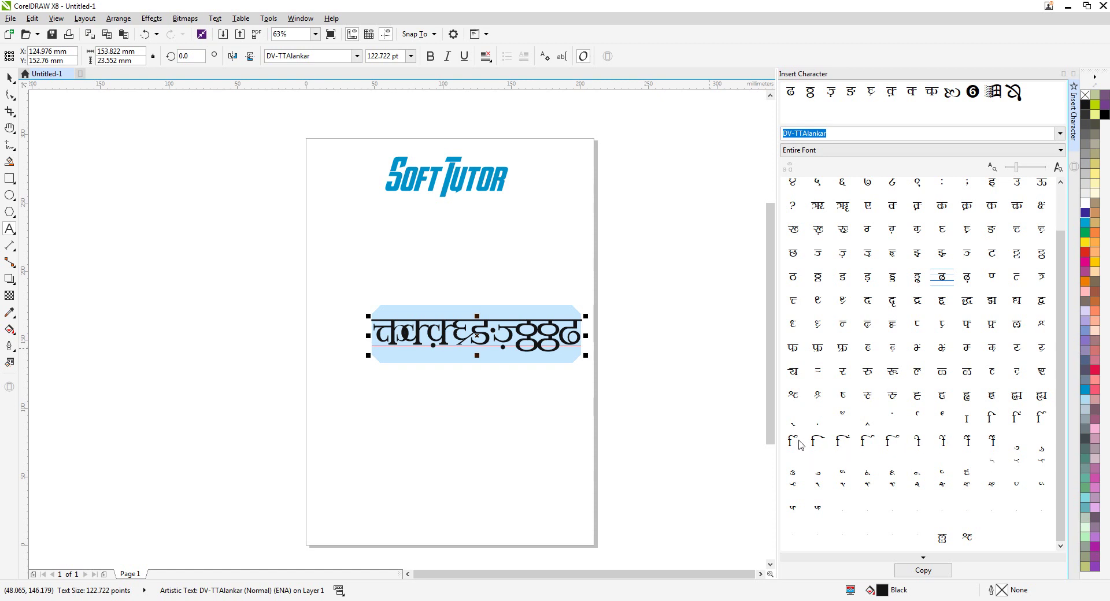
pyautogui.doubleClick(991, 417)
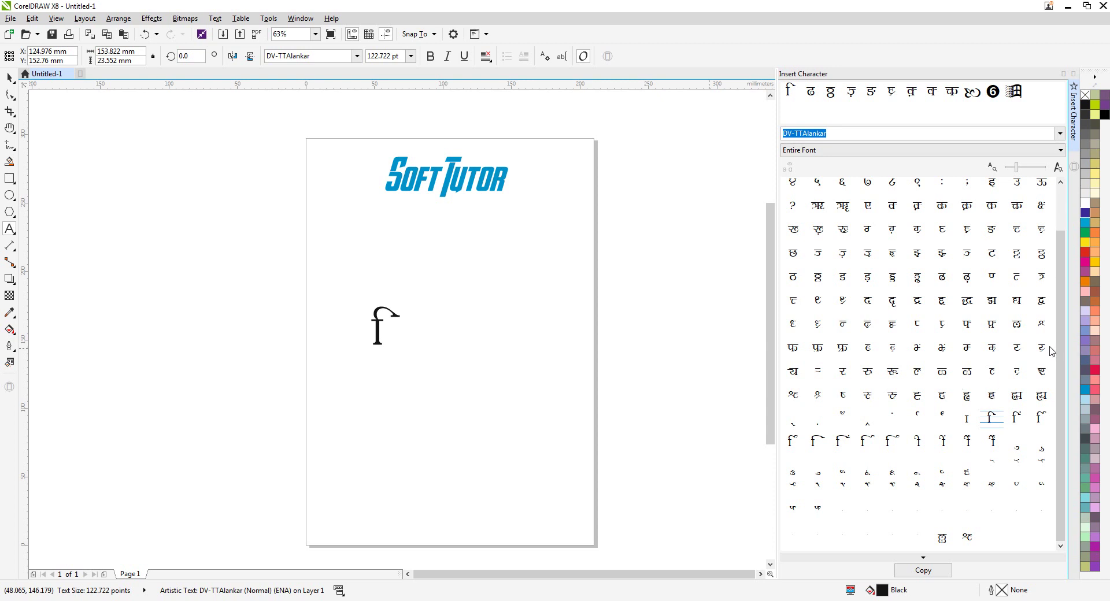
pyautogui.scroll(1, 1061, 309)
pyautogui.scroll(1, 1062, 308)
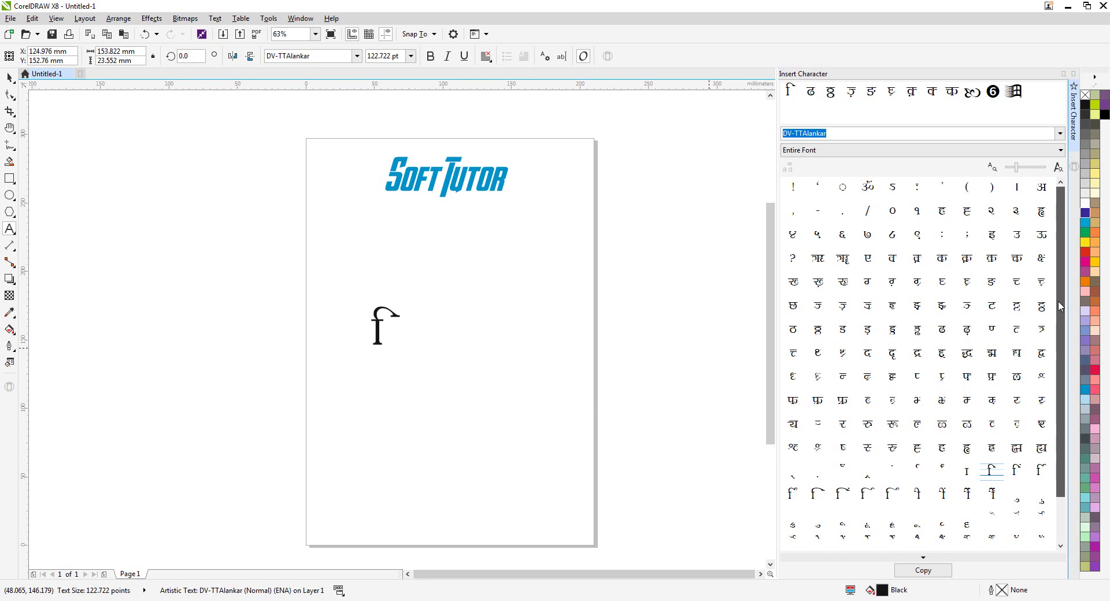
pyautogui.doubleClick(1042, 211)
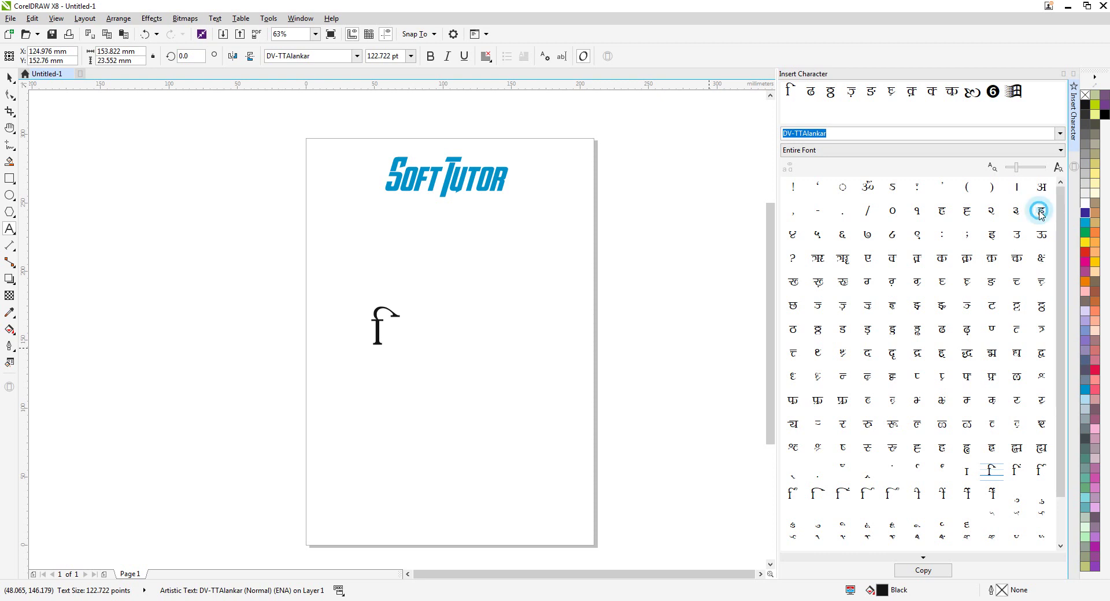
pyautogui.click(407, 324)
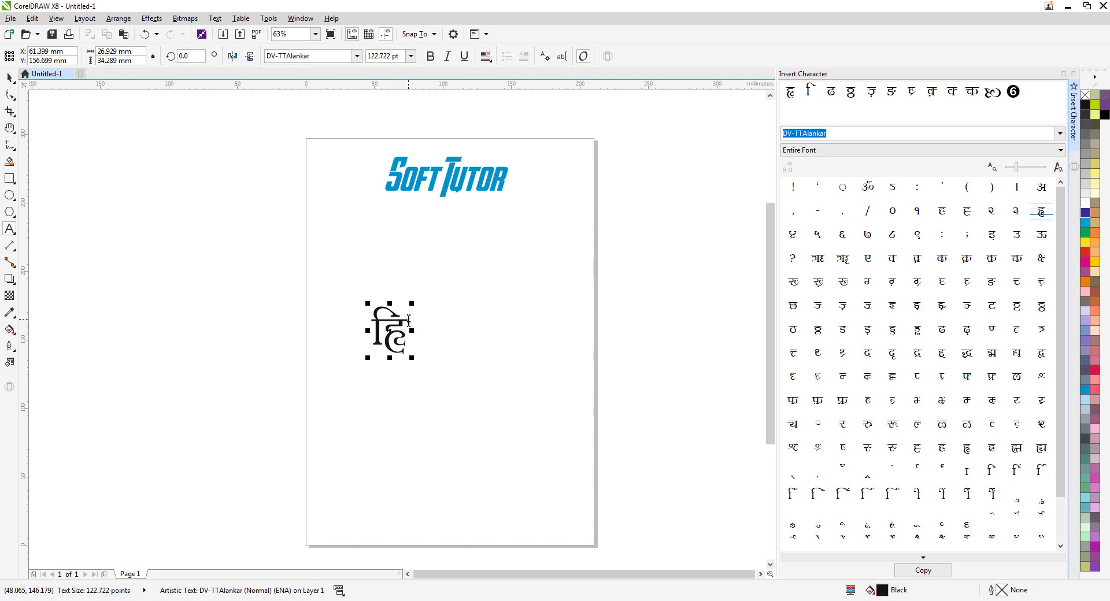
# Switch the special-character font to DV-TTAakashExBold.
pyautogui.click(634, 312)
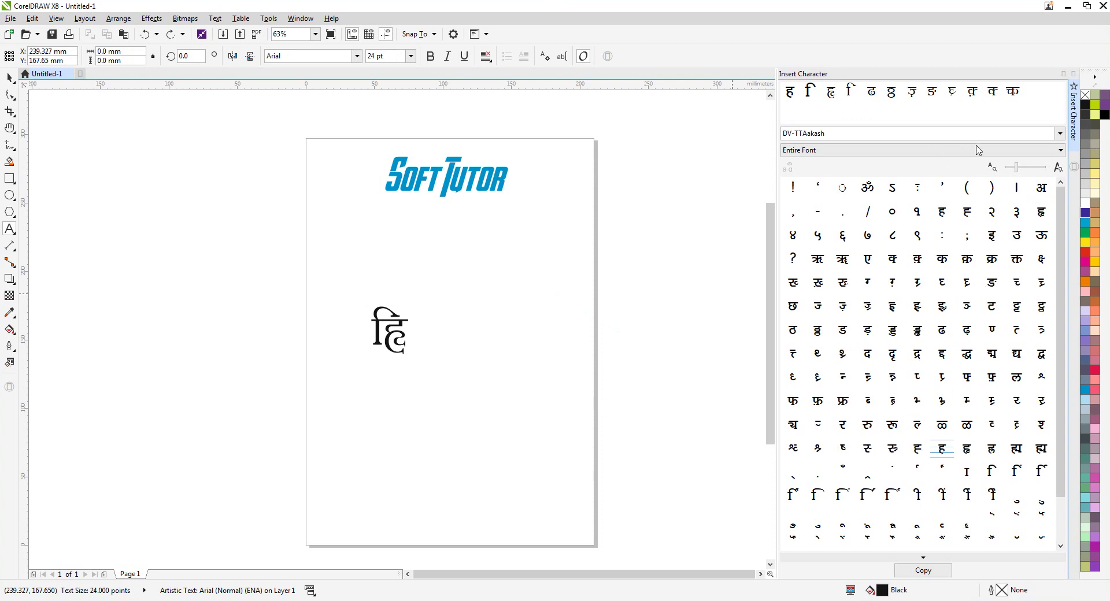
pyautogui.click(1061, 134)
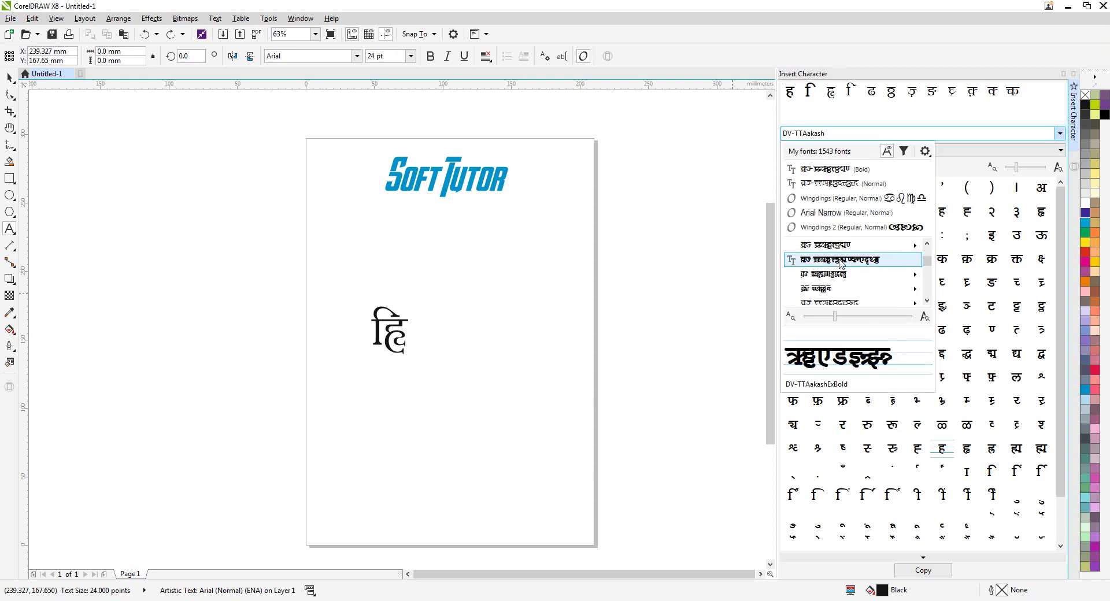
pyautogui.press('Escape')
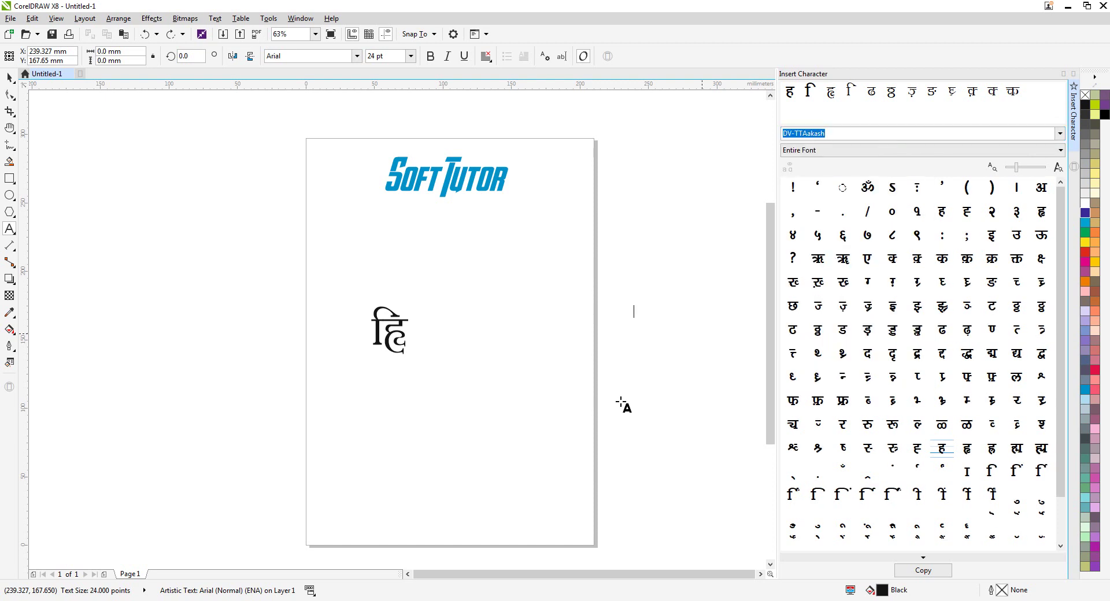
# Replace the existing text with the Hindi word हिन्दी, composed from individual DV-TTAakashExBold characters.
pyautogui.moveTo(403, 331); pyautogui.dragTo(371, 347)
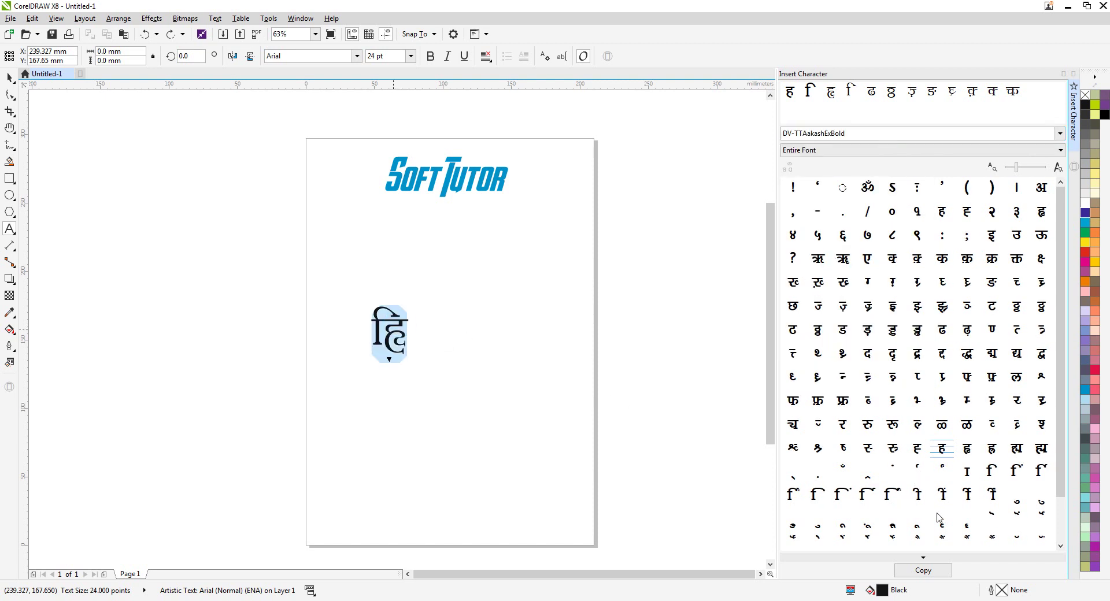
pyautogui.doubleClick(990, 471)
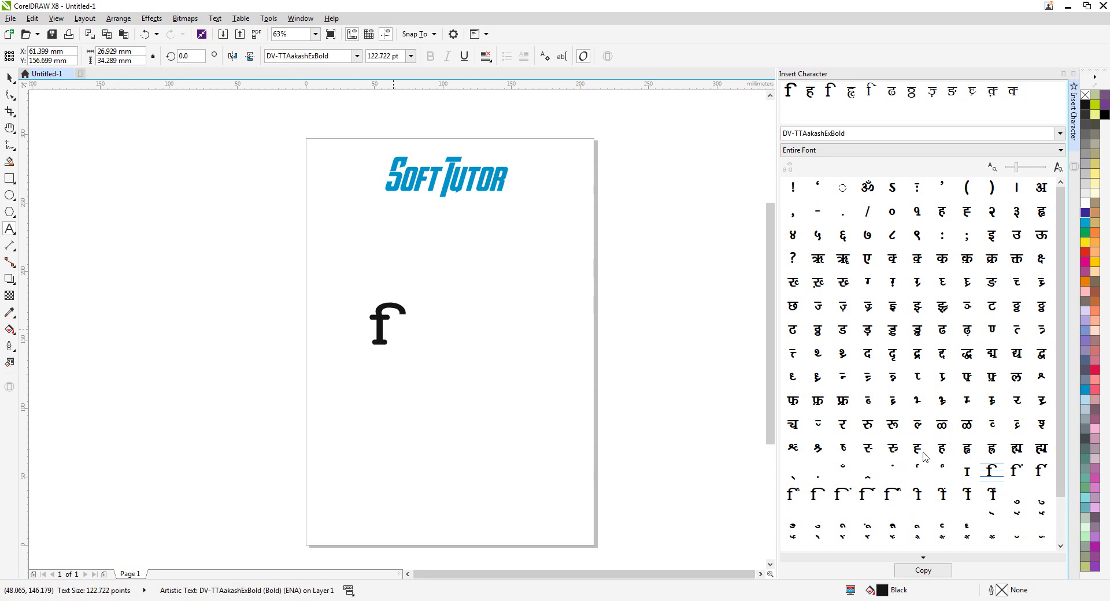
pyautogui.doubleClick(940, 448)
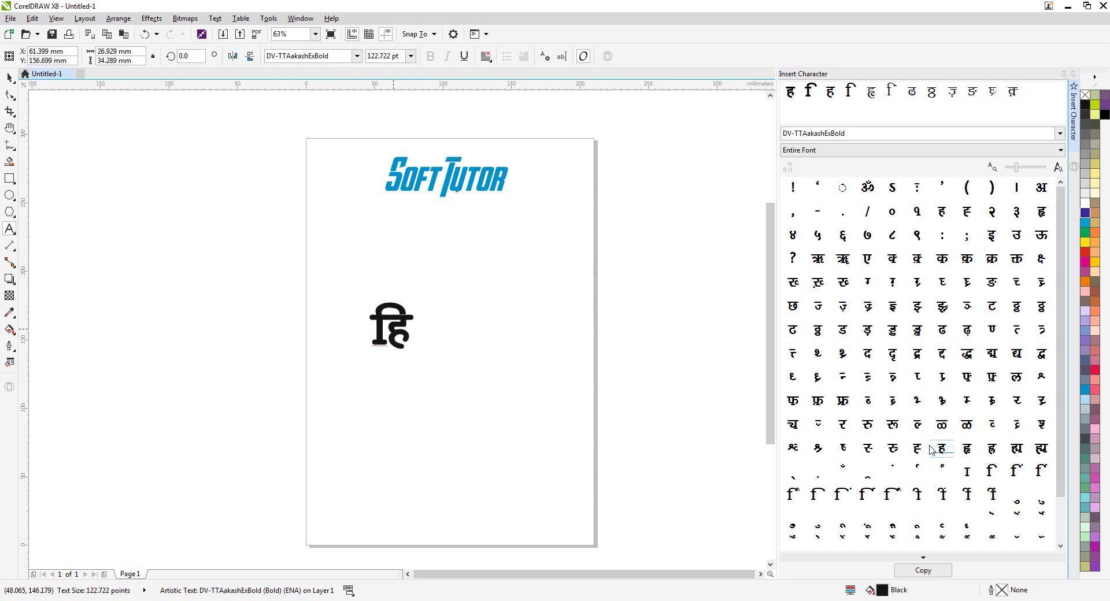
pyautogui.doubleClick(843, 379)
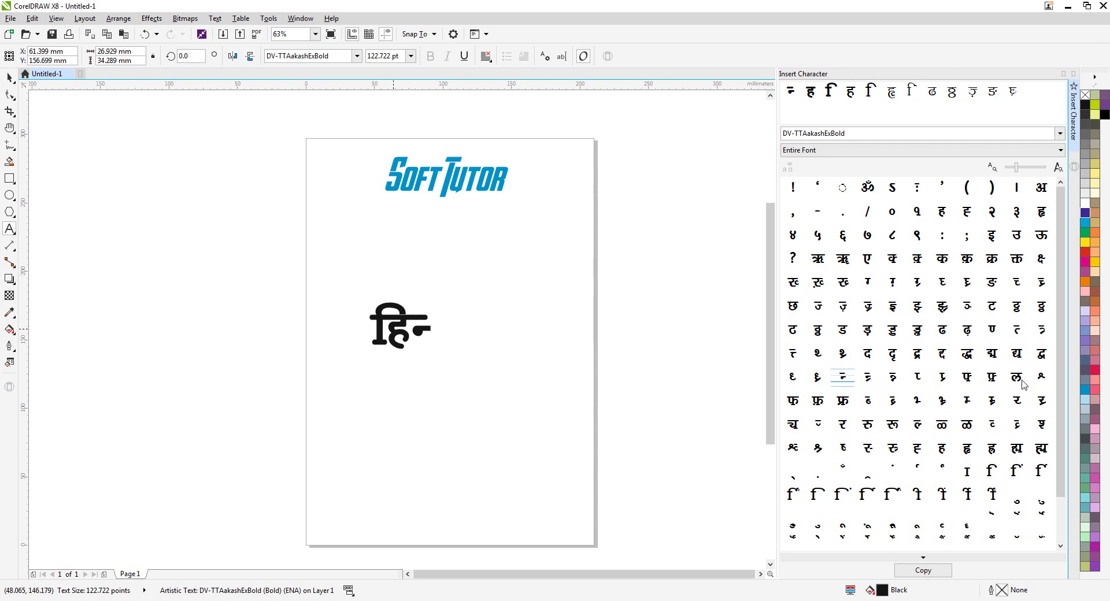
pyautogui.doubleClick(869, 355)
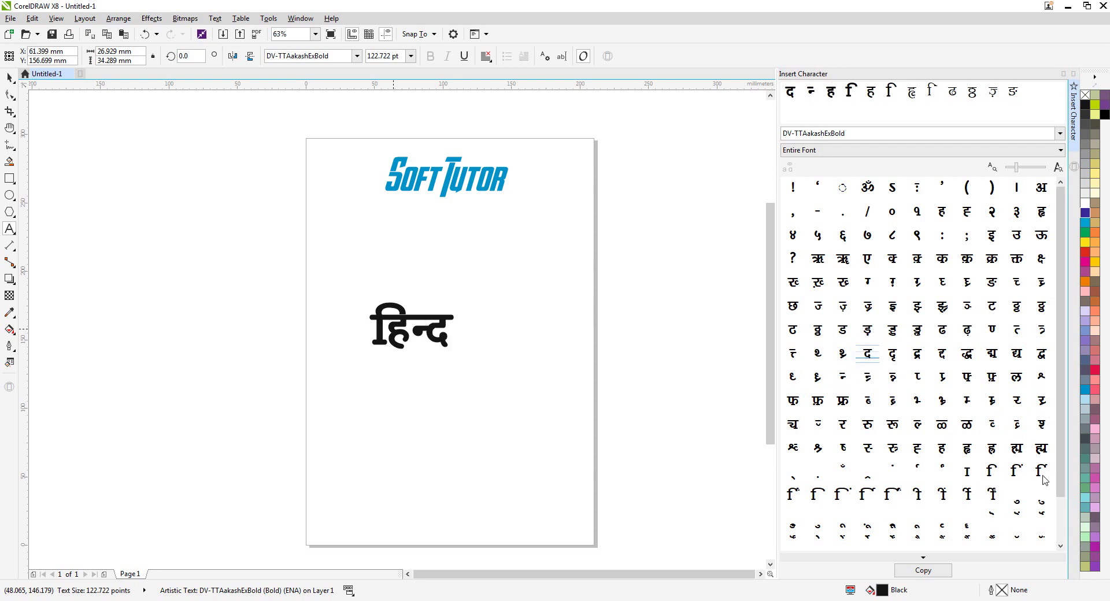
pyautogui.doubleClick(922, 500)
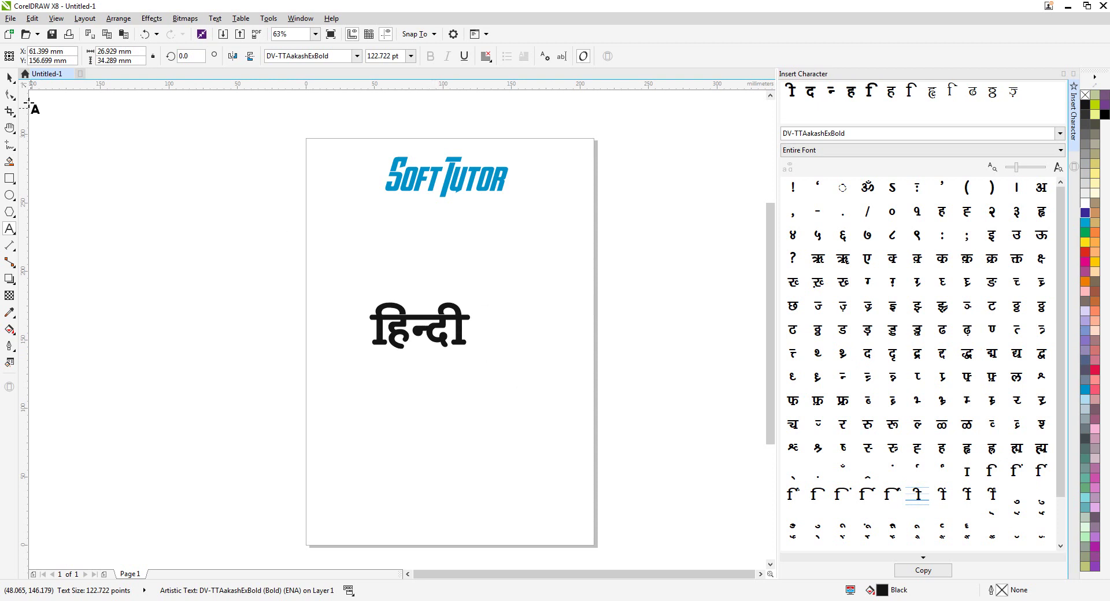
# Enlarge the Hindi word हिन्दी to about 95 × 45 mm and position it just below the Soft Tutor logo.
pyautogui.click(9, 78)
pyautogui.click(443, 328)
pyautogui.moveTo(442, 320); pyautogui.dragTo(464, 269)
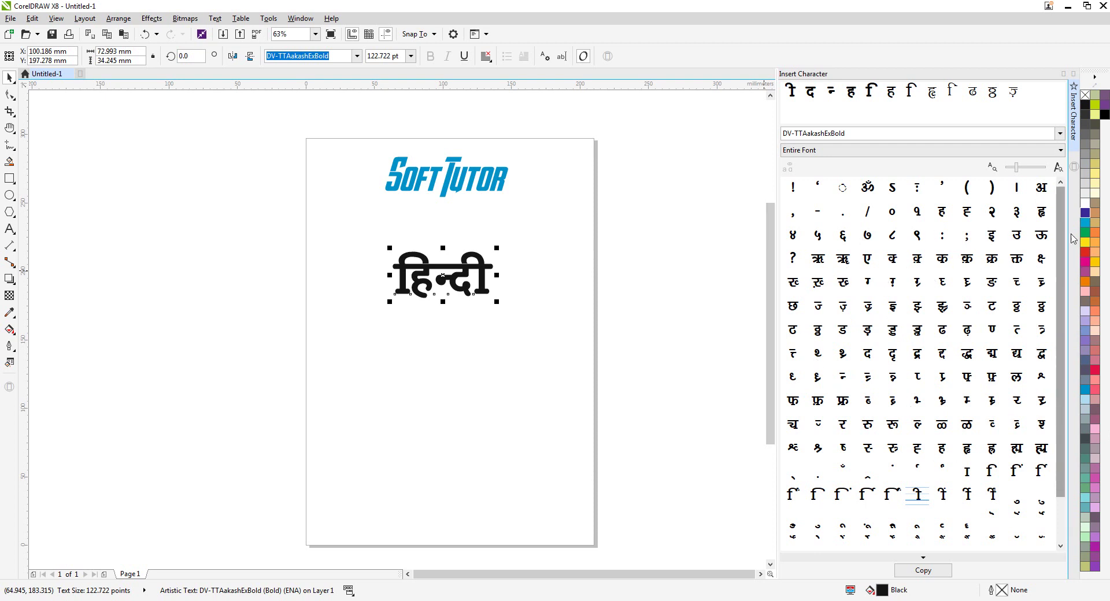
pyautogui.scroll(-1, 850, 363)
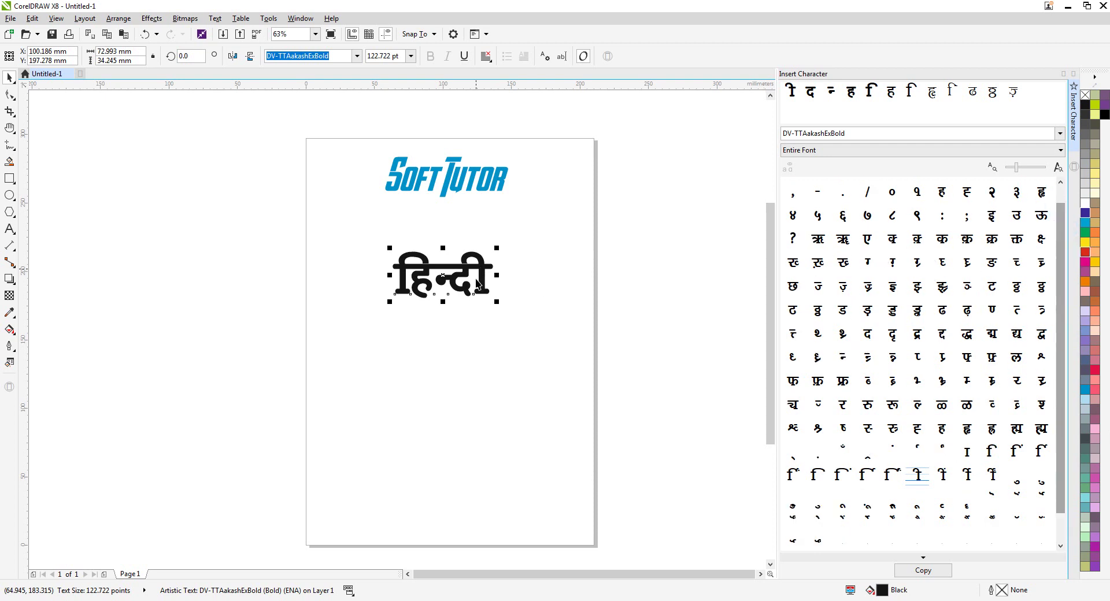
pyautogui.moveTo(499, 302); pyautogui.dragTo(529, 317)
pyautogui.click(490, 272)
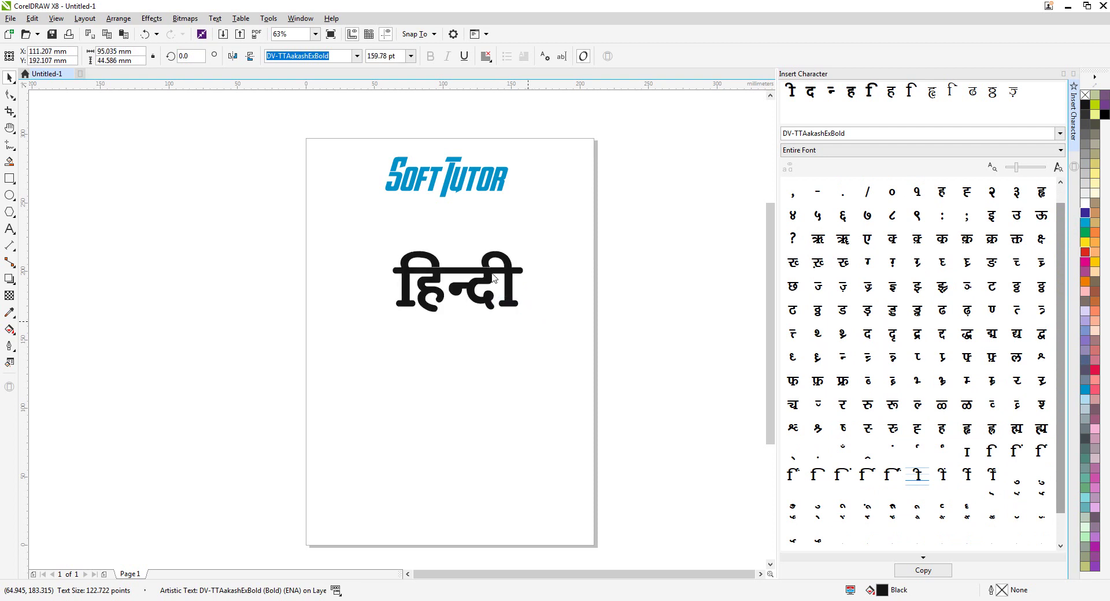
pyautogui.moveTo(490, 272); pyautogui.dragTo(482, 268)
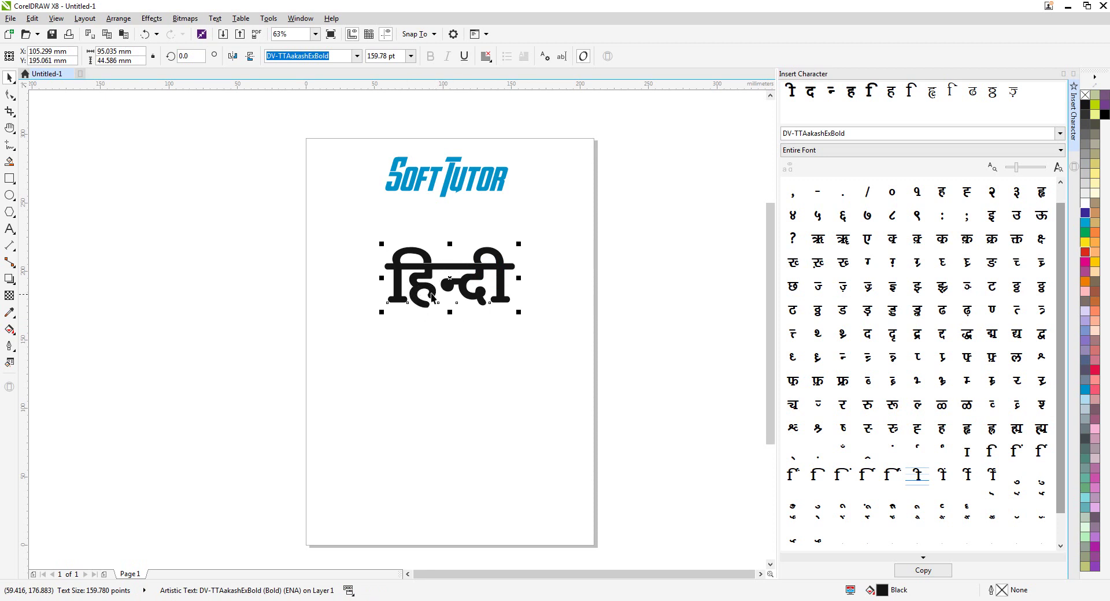
pyautogui.moveTo(480, 275); pyautogui.dragTo(471, 262)
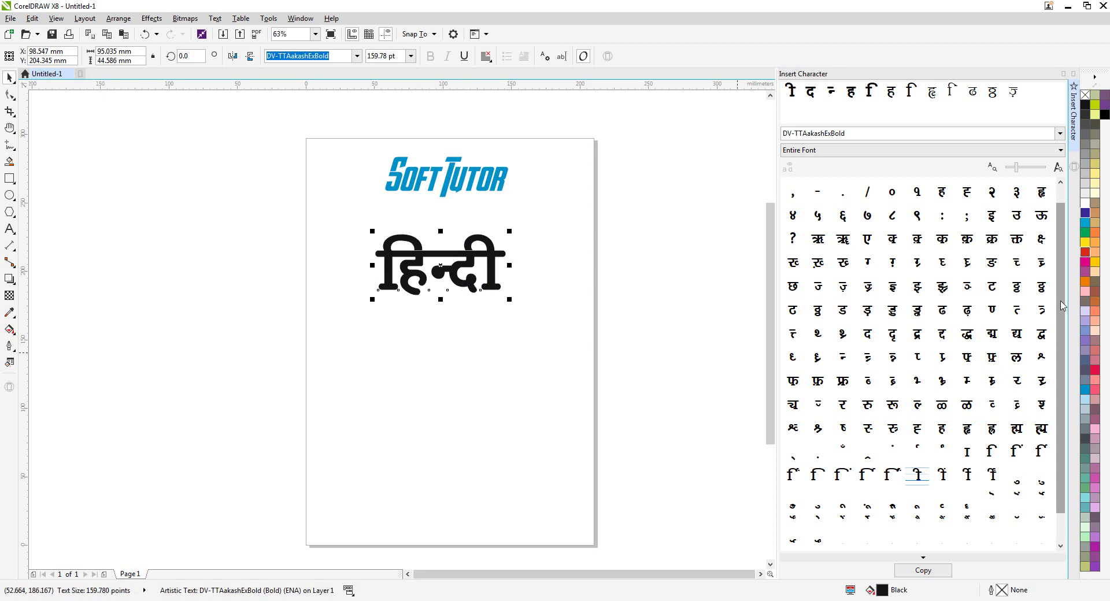
pyautogui.scroll(1, 1058, 251)
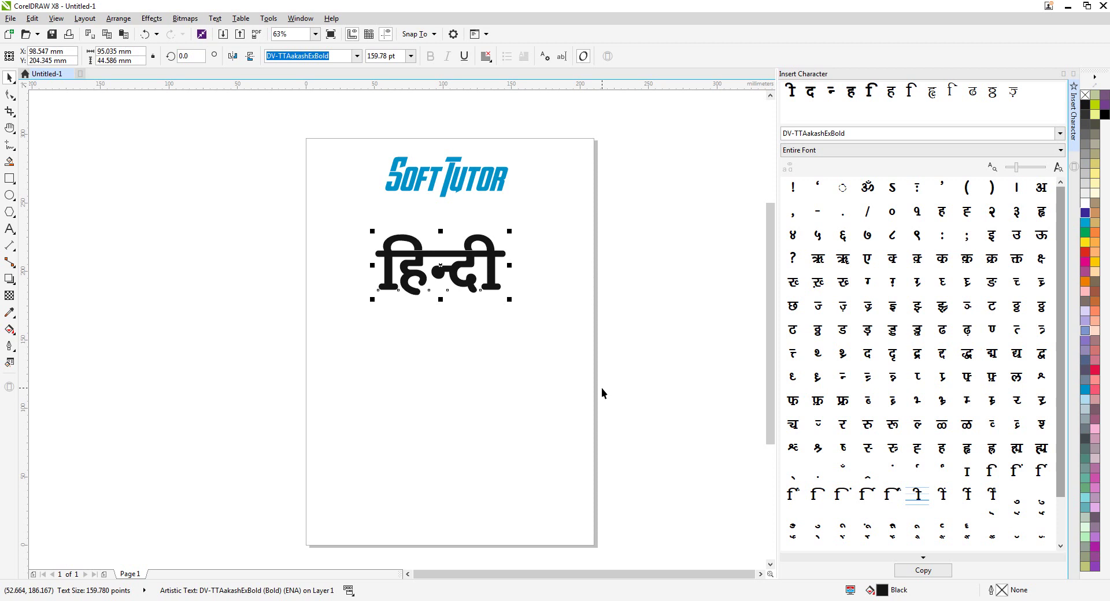
# Start a new line below हिन्दी in the same text object and enter a run of test characters from the keyboard.
pyautogui.doubleClick(499, 259)
pyautogui.press('Return')
pyautogui.write('helloworld')
# Delete all the test characters on the second line and leave text editing with the हिन्दी object selected.
pyautogui.press('BackSpace')
pyautogui.press('BackSpace')
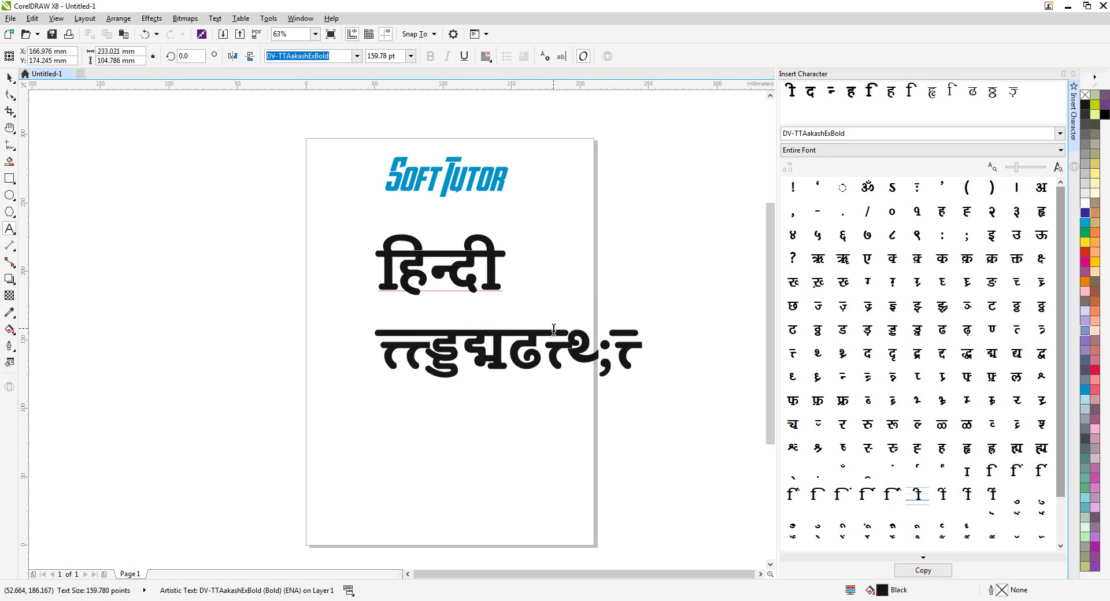
pyautogui.press('BackSpace')
pyautogui.press('BackSpace')
pyautogui.press('BackSpace')
pyautogui.press('BackSpace')
pyautogui.press('BackSpace')
pyautogui.press('BackSpace')
pyautogui.press('BackSpace')
pyautogui.press('BackSpace')
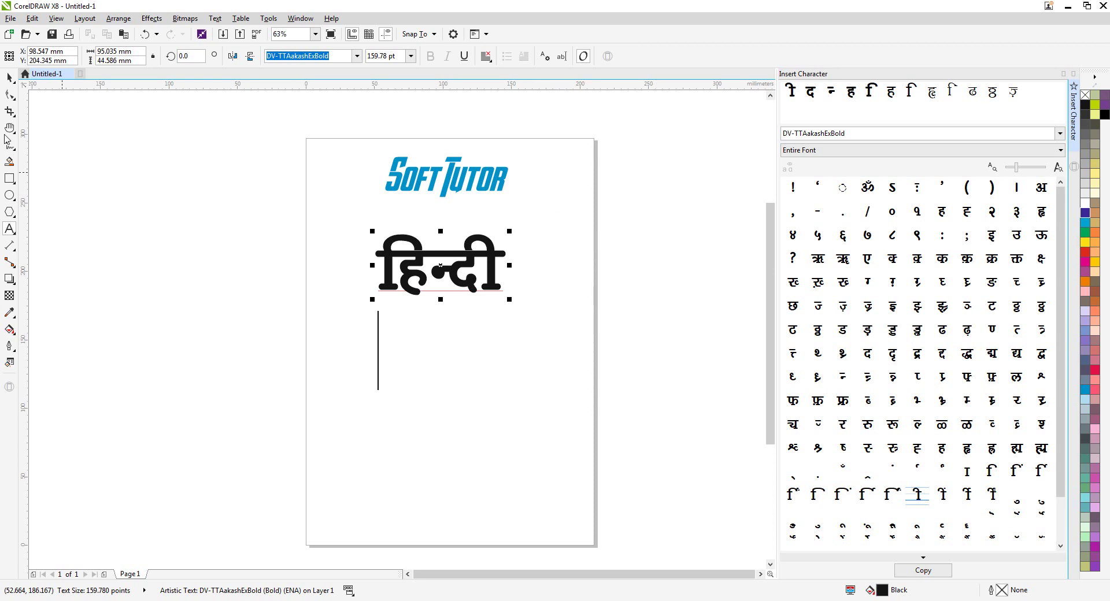
pyautogui.click(8, 79)
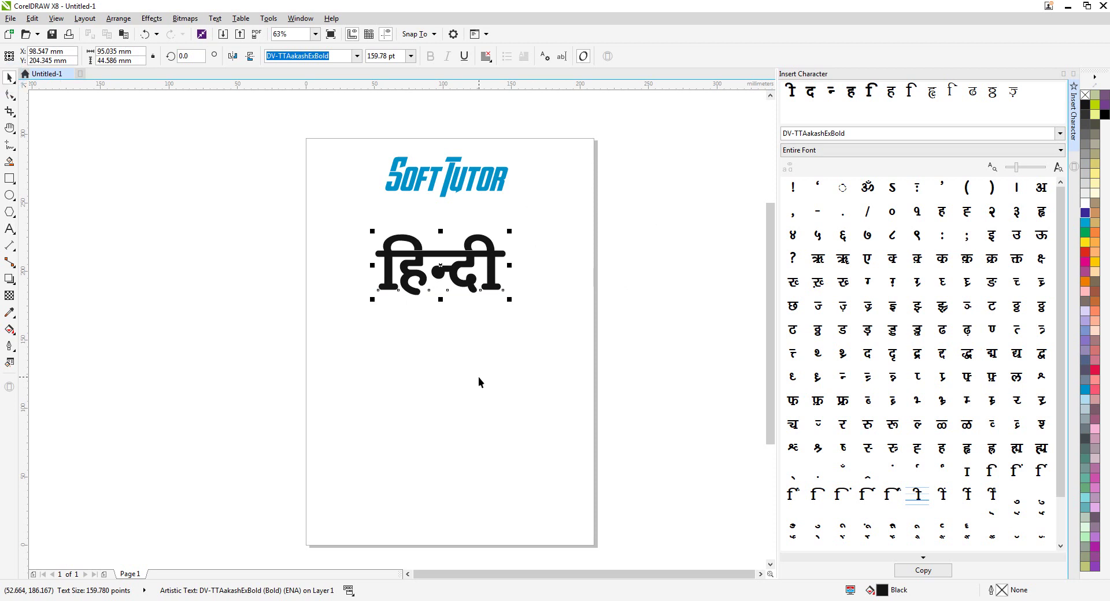
# Try several preview sizes for the DV-TTAakashExBold character list, including the smallest, and settle on a medium size with seven characters per row.
pyautogui.click(1061, 206)
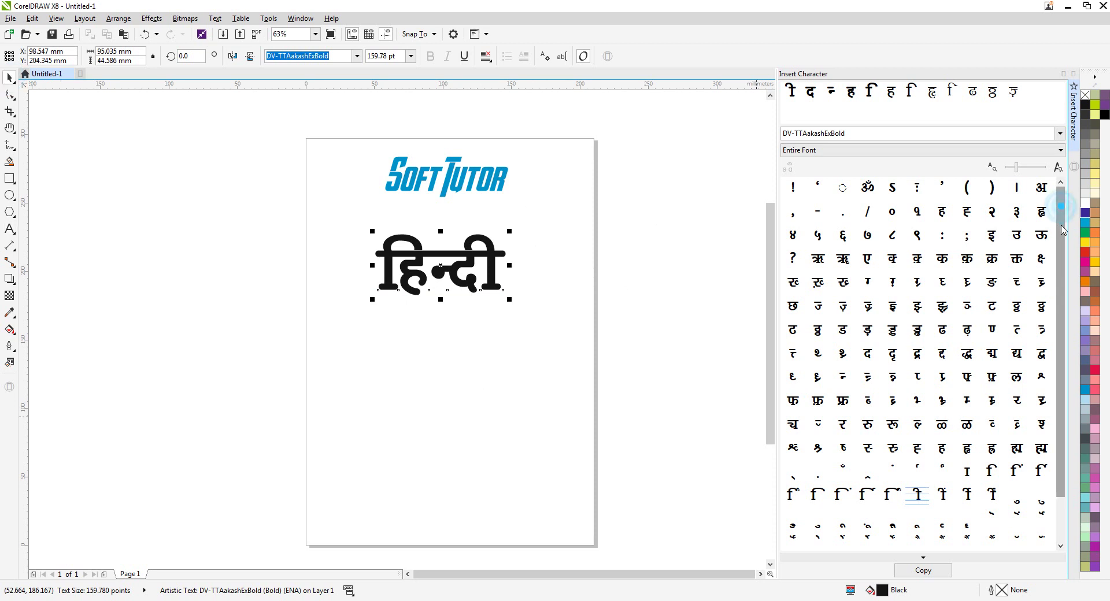
pyautogui.scroll(-1, 1062, 231)
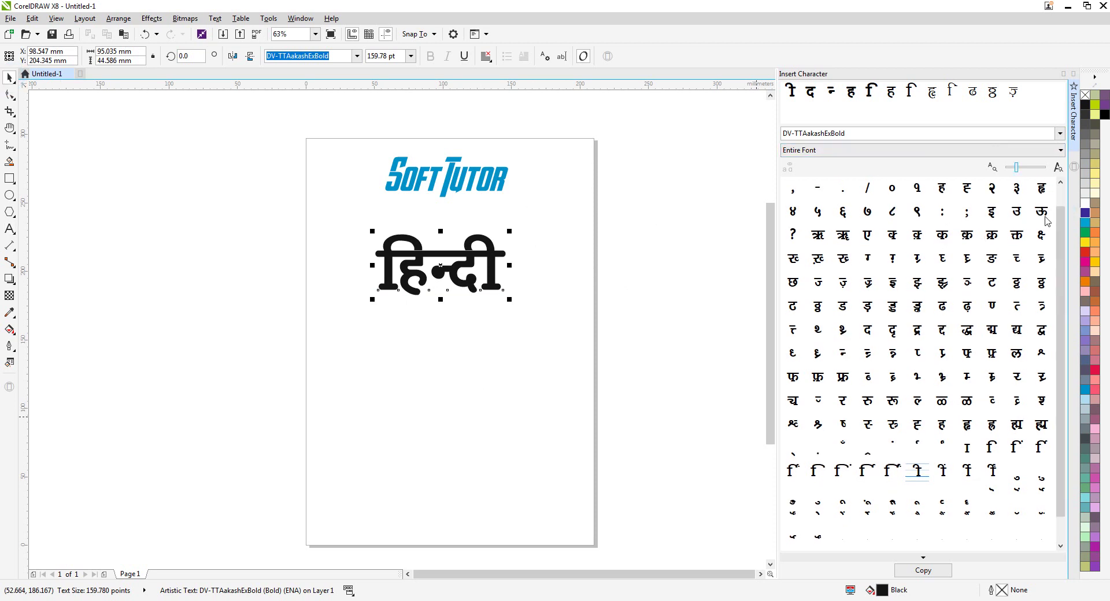
pyautogui.click(1019, 168)
pyautogui.click(1034, 169)
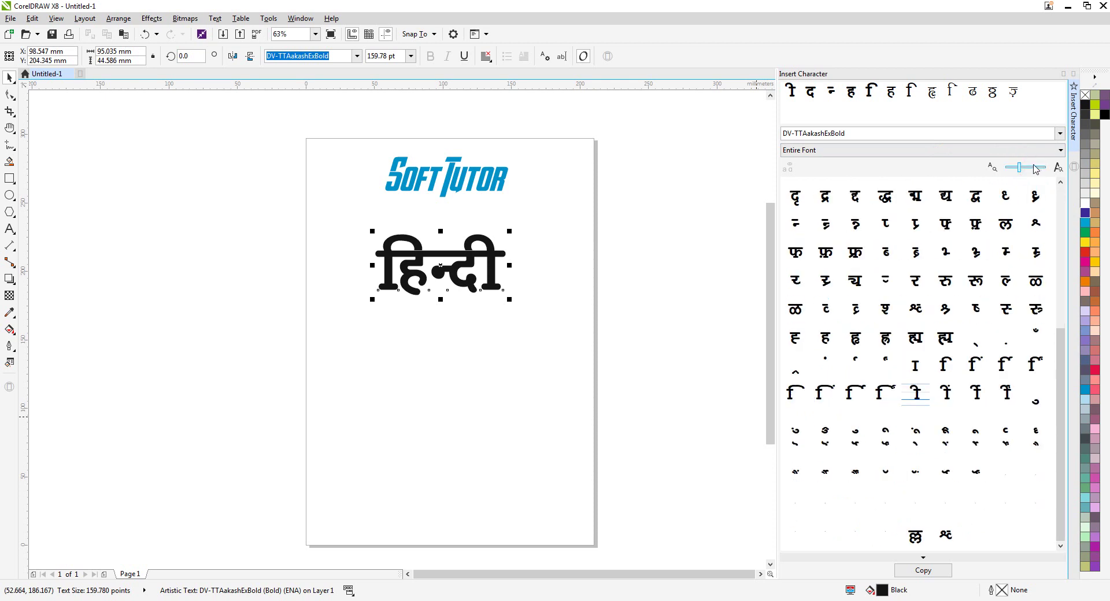
pyautogui.click(1027, 168)
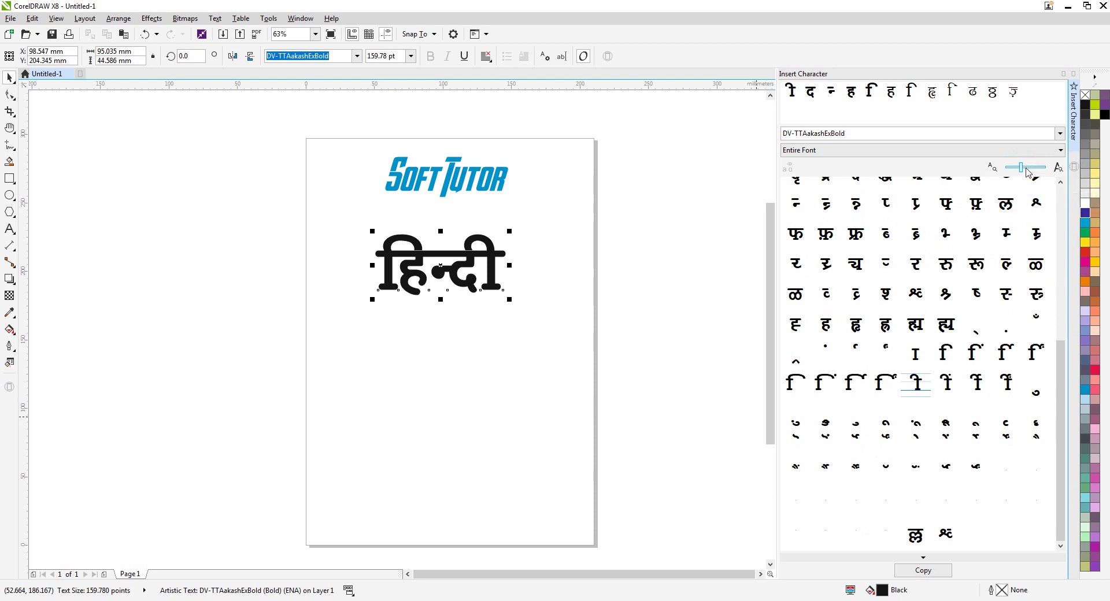
pyautogui.moveTo(1021, 167); pyautogui.dragTo(1007, 168)
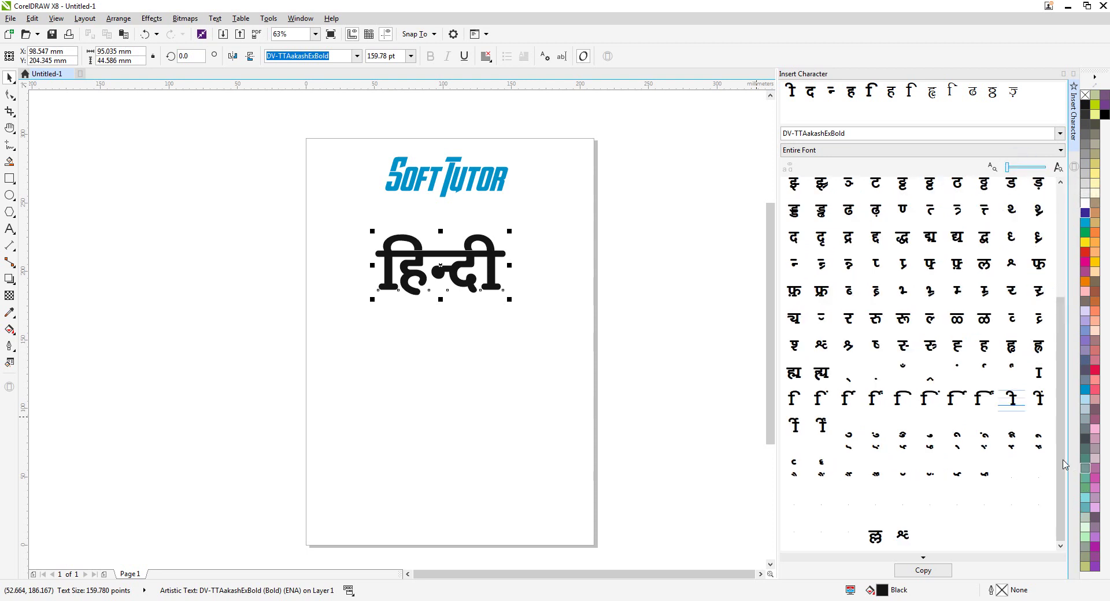
pyautogui.click(1062, 451)
pyautogui.moveTo(1011, 167); pyautogui.dragTo(1023, 167)
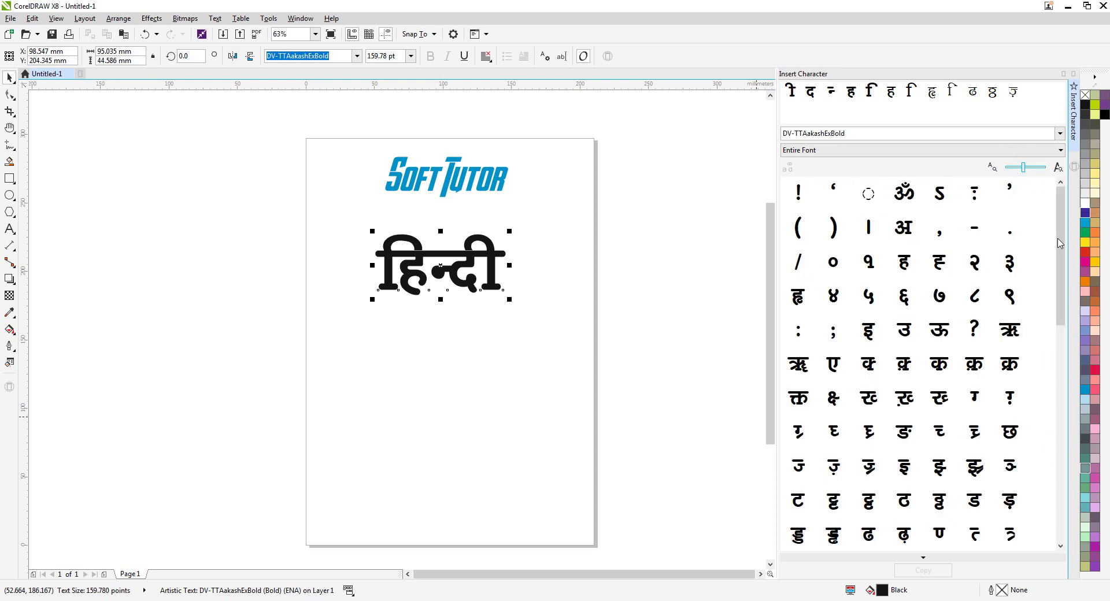